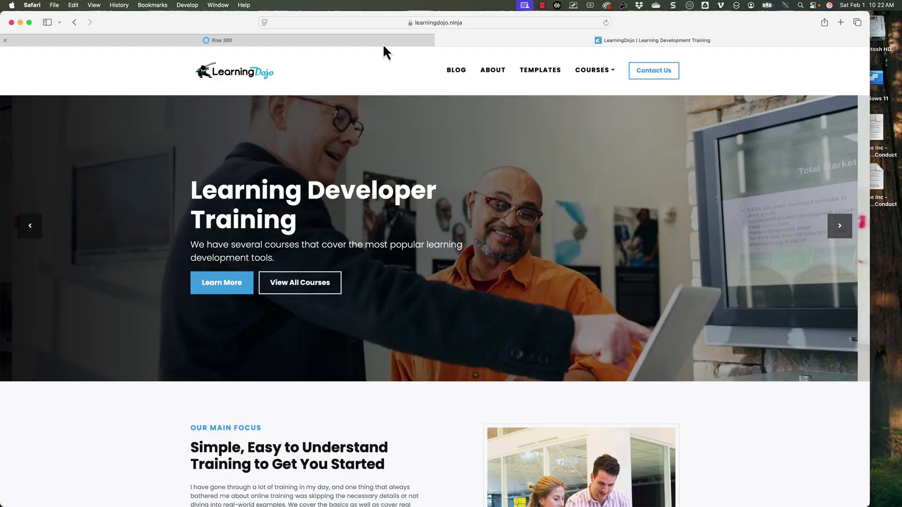
Switch to the Rise 360 content library, then preview the Acme Inc - Standards of Conduct document and read through its sections.
click(382, 44)
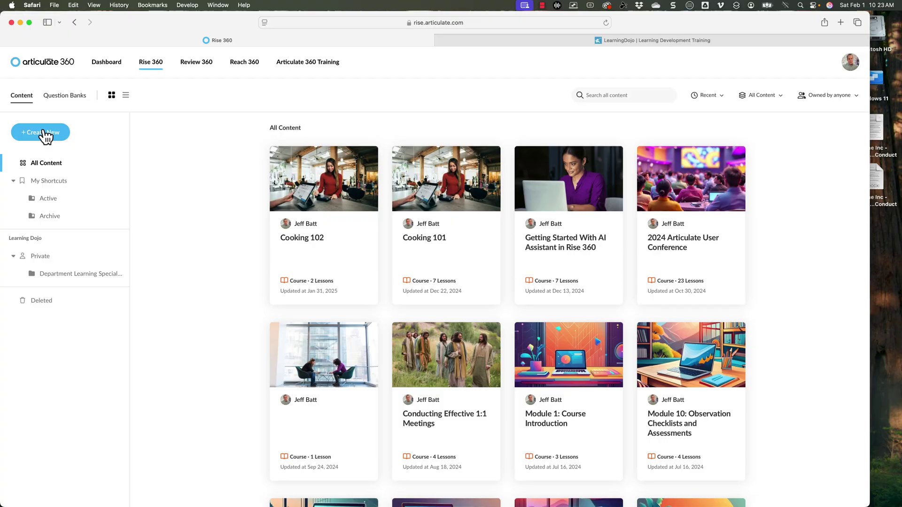
click(878, 184)
key(space)
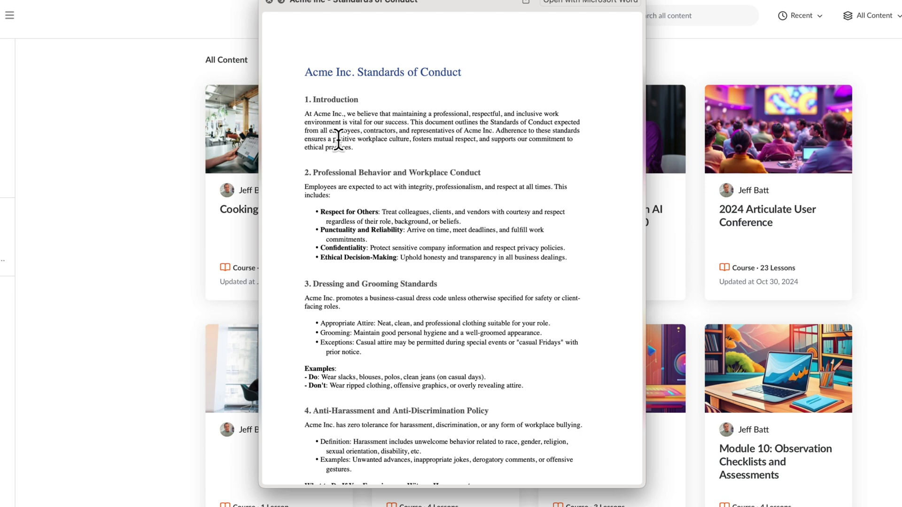
scroll(338, 140, down, 10)
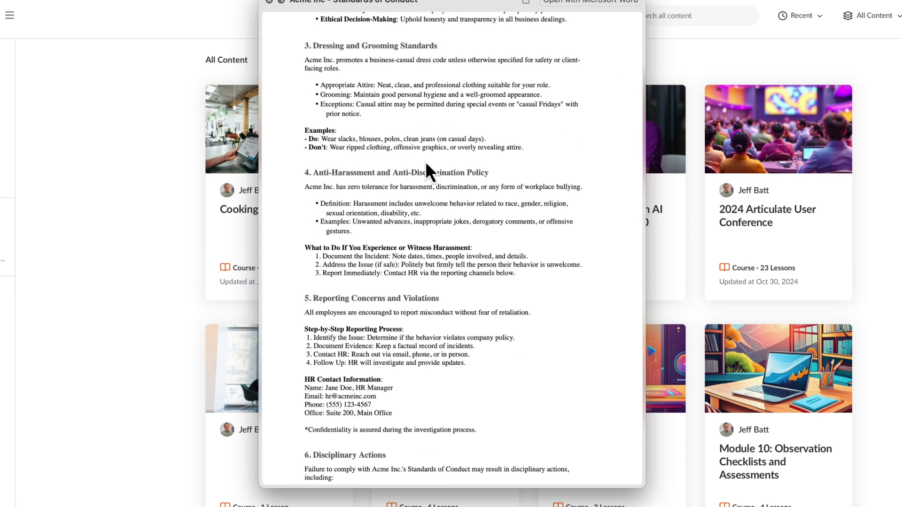
scroll(450, 272, down, 5)
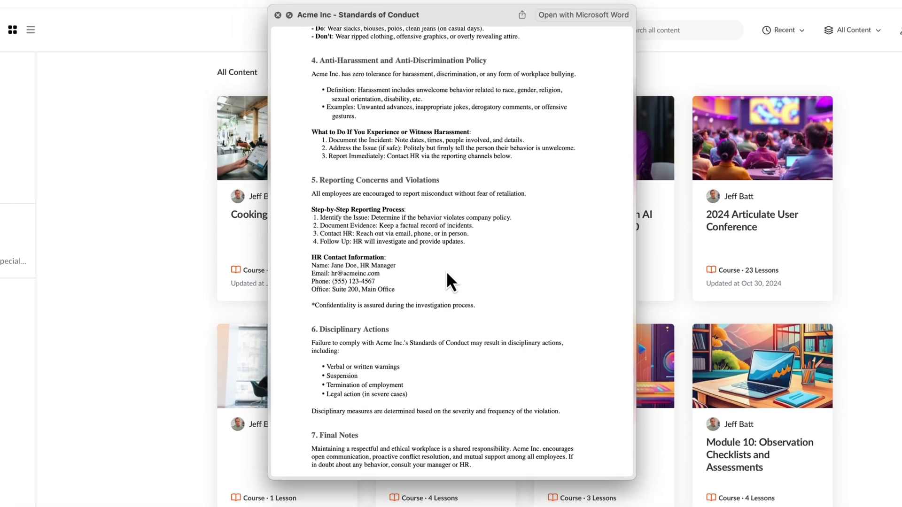
key(space)
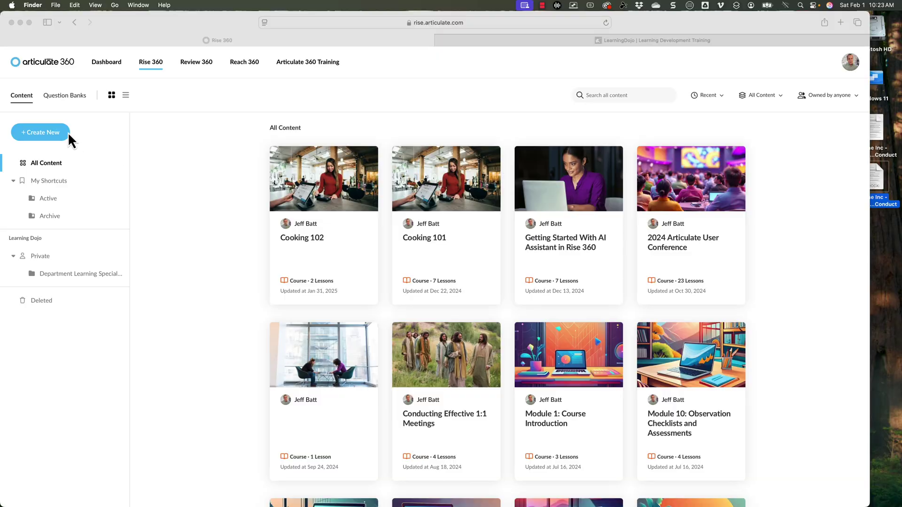
Create a new multi-lesson course using the Start with AI option.
click(71, 133)
click(58, 136)
mouse_move(119, 174)
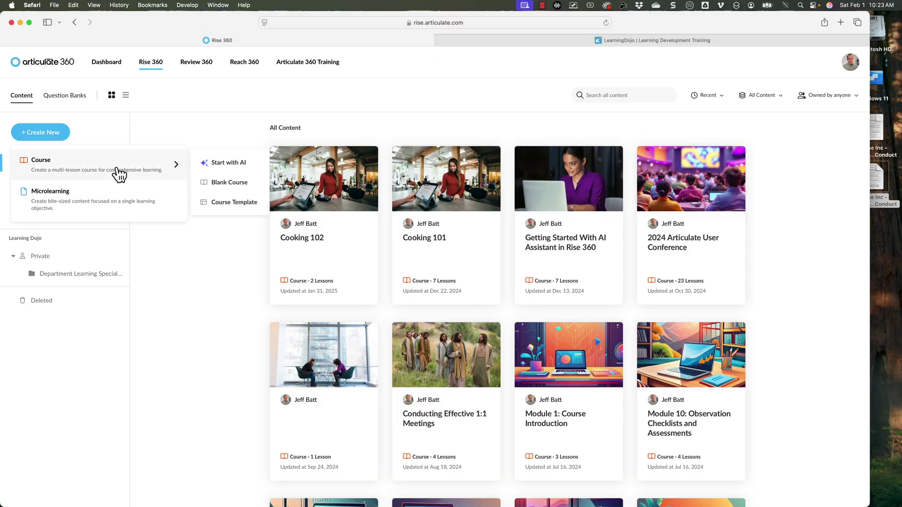
click(227, 167)
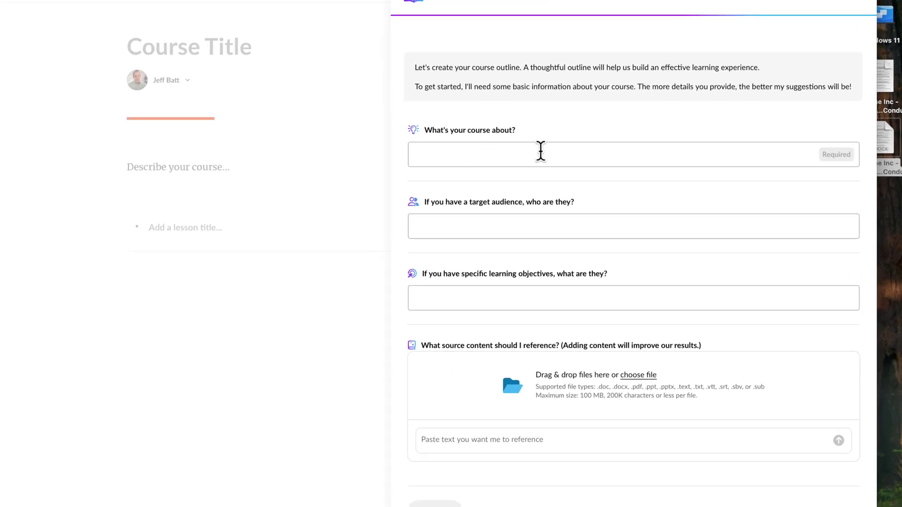
Enter "Acme Inc - Standards of Conduct" as the course topic and "Employees within the Acme Company" as the target audience.
click(887, 143)
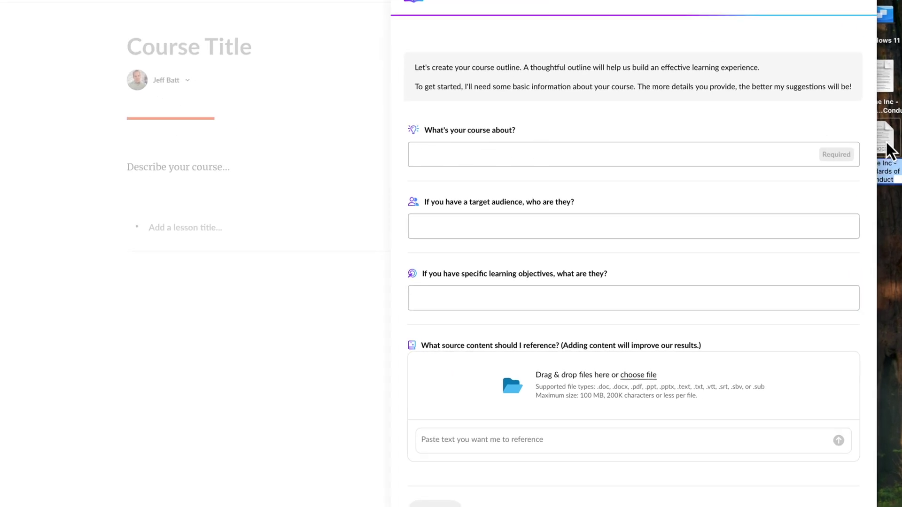
click(427, 155)
text(Acme Inc - Standards of Conduct)
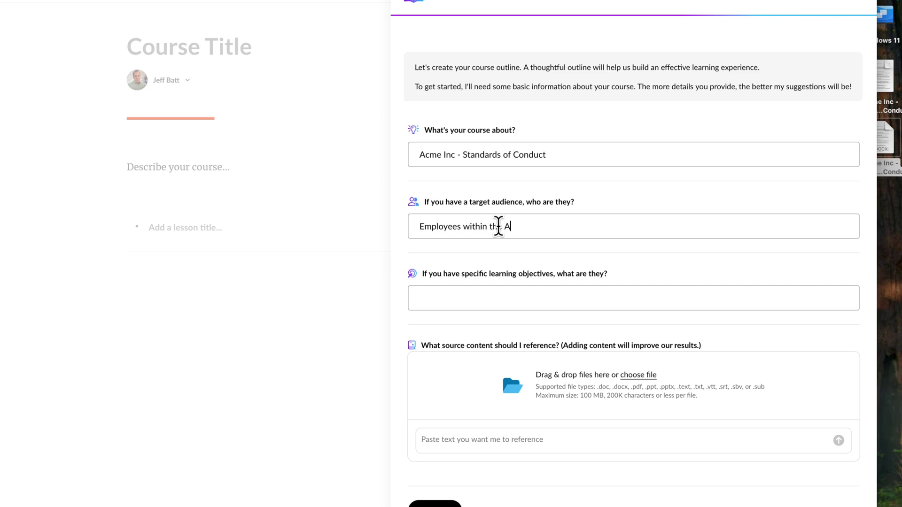
text(e Company)
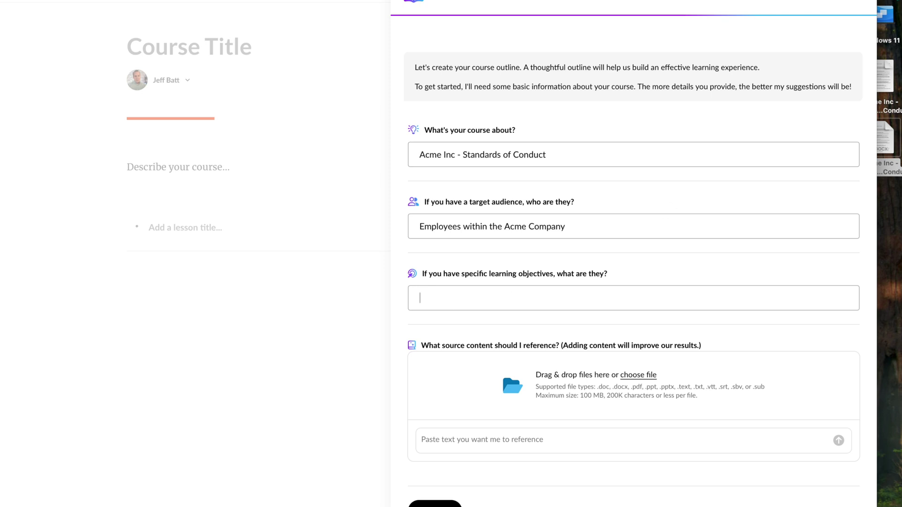
Copy the document's section 2 heading into the learning objectives without its number, as "Professional Behavior and Workplace Conduct".
click(891, 138)
key(space)
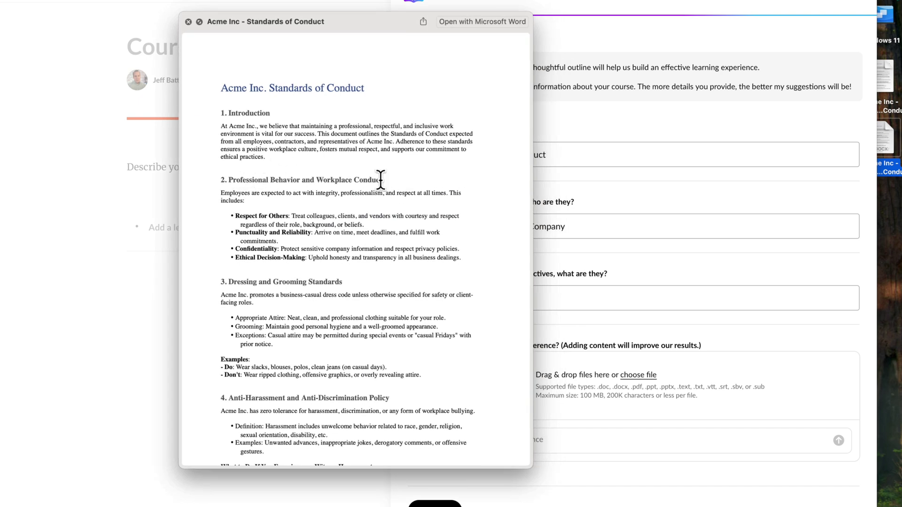
drag(381, 179, 231, 171)
key(super+c)
key(space)
click(554, 296)
key(super+v)
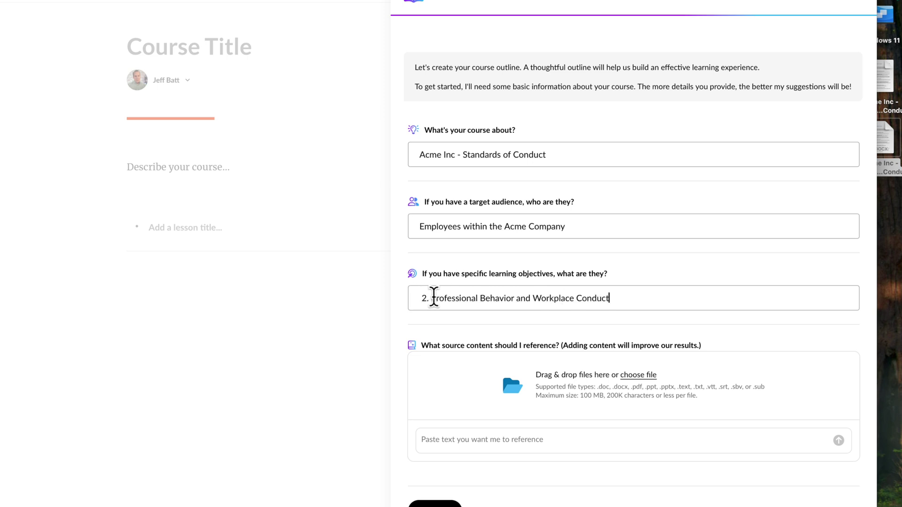
drag(432, 298, 397, 295)
key(BackSpace)
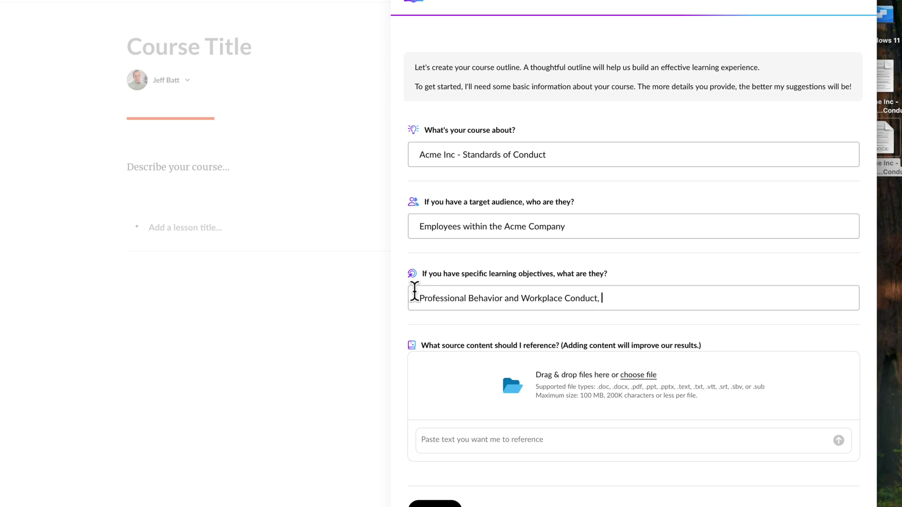
Add the document's section 3 heading, "Dressing and Grooming Standards", to the comma-separated learning objectives.
key(space)
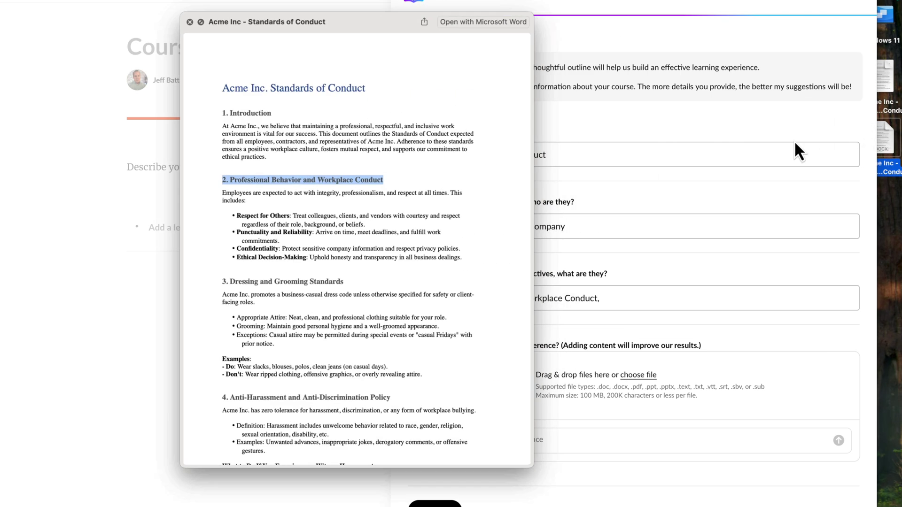
drag(346, 282, 232, 281)
key(space)
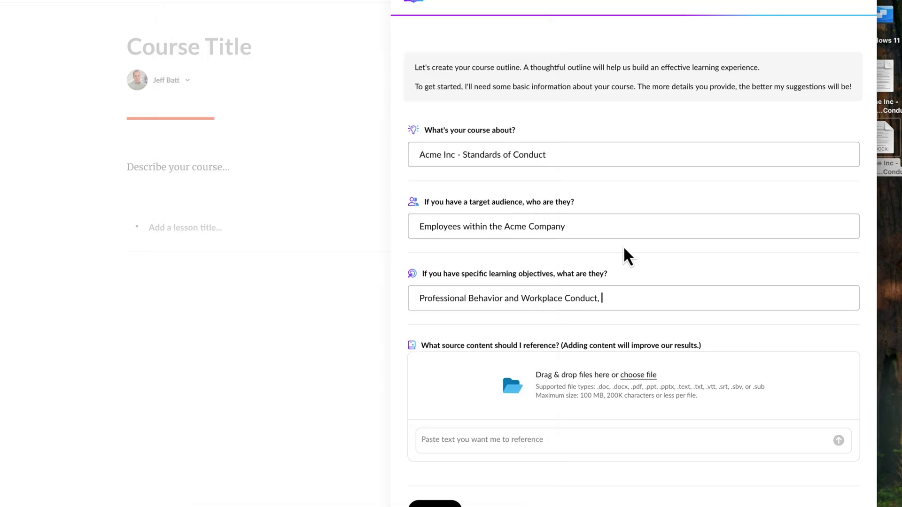
click(707, 295)
key(super+v)
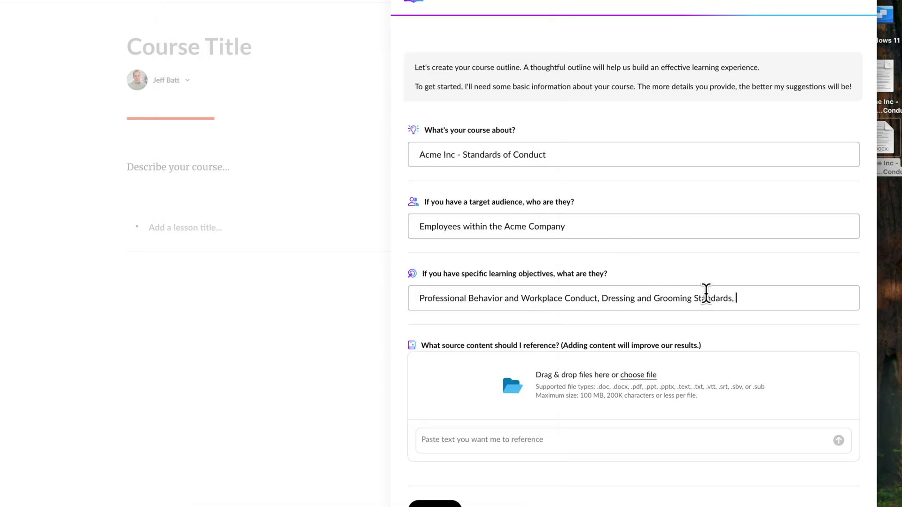
Add the section 4 heading, "Anti-Harassment and Anti-Discrimination Policy", to the learning objectives, followed by a comma.
click(885, 140)
key(space)
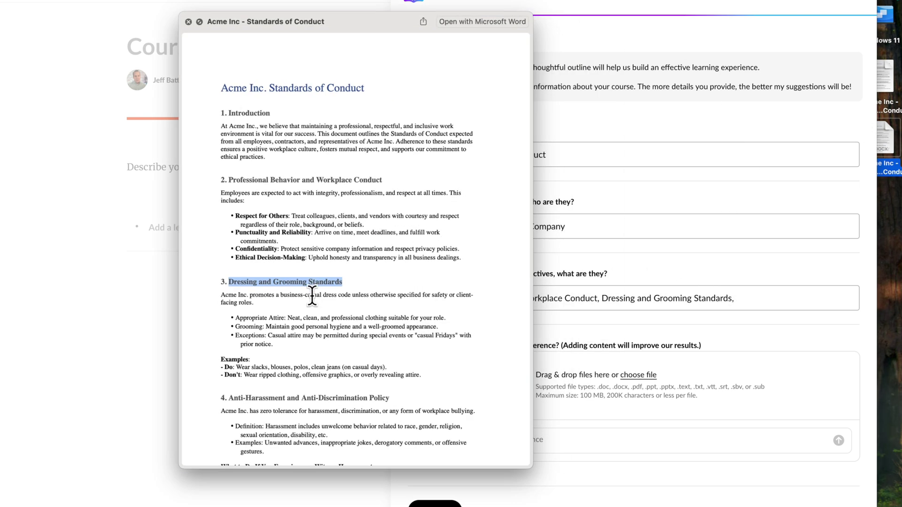
drag(394, 313, 231, 314)
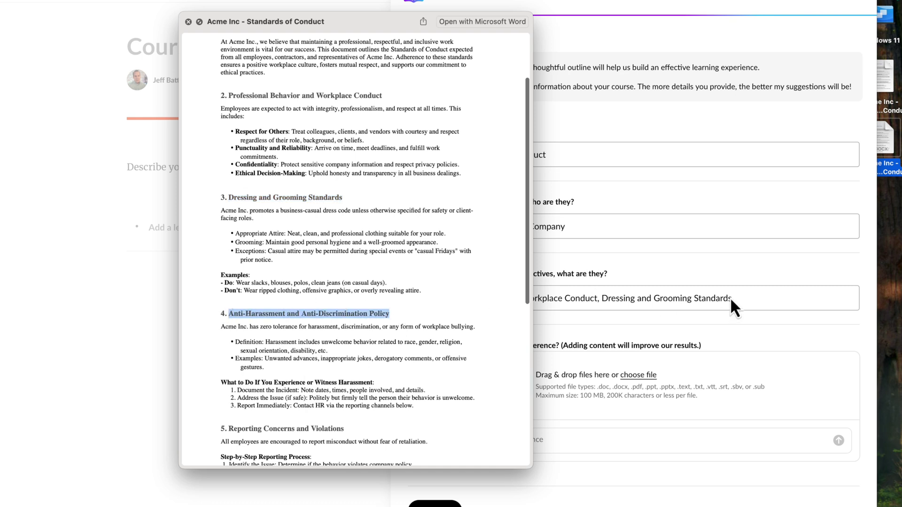
click(711, 299)
key(super+v)
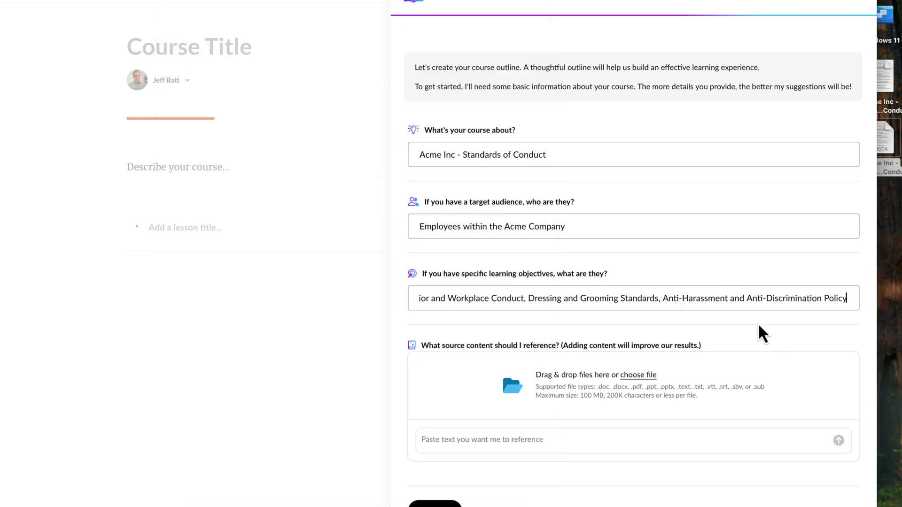
text(,)
Add the section 5 heading, "Reporting Concerns and Violations", from the document as the last learning objective.
click(885, 136)
key(space)
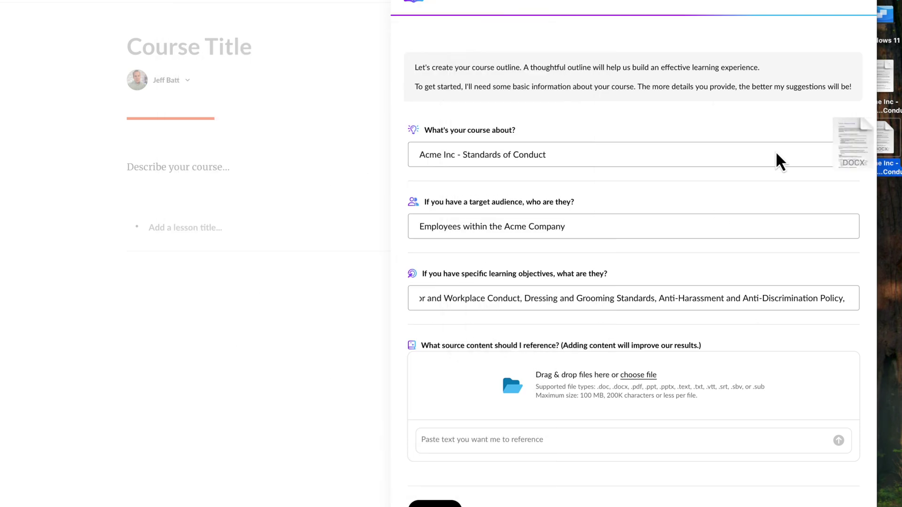
scroll(475, 273, down, 5)
scroll(473, 268, down, 1)
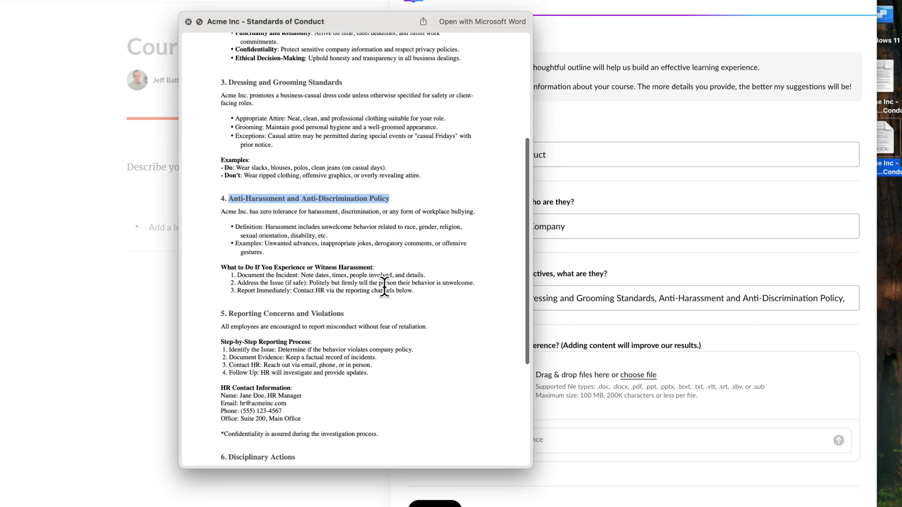
drag(350, 318, 229, 311)
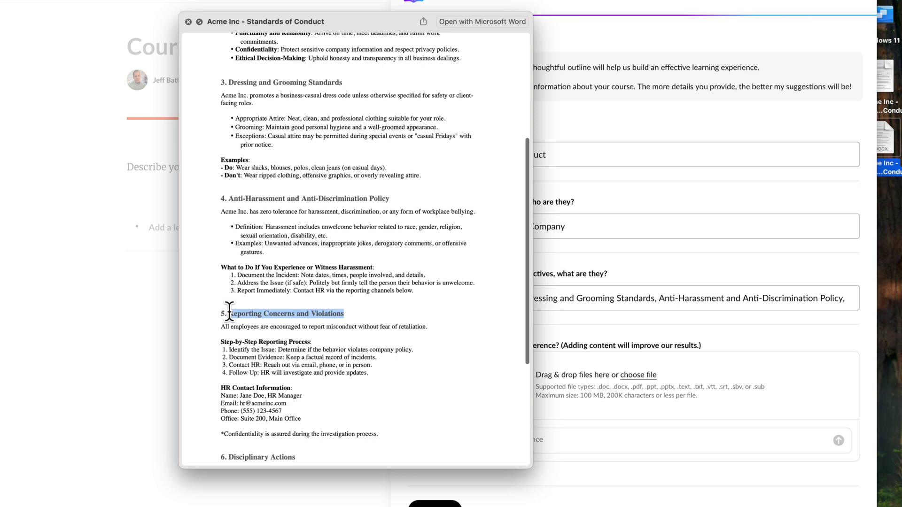
key(super+c)
click(785, 313)
key(super+v)
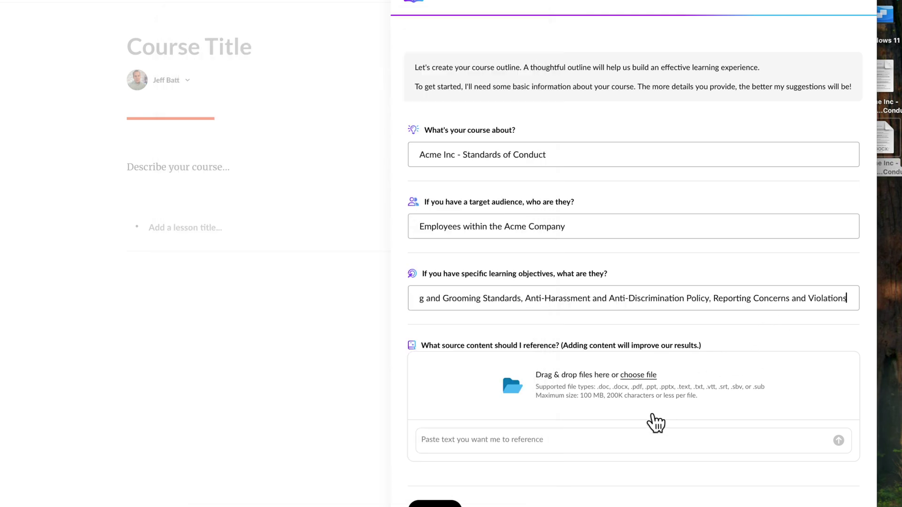
Attach Acme Inc - Standards of Conduct.docx as source content and submit the course details to generate title suggestions.
click(892, 147)
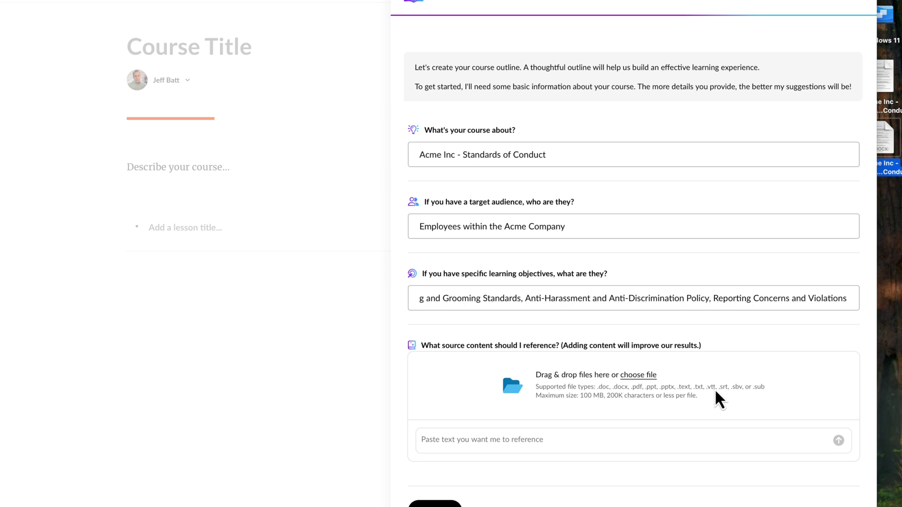
drag(885, 138, 687, 368)
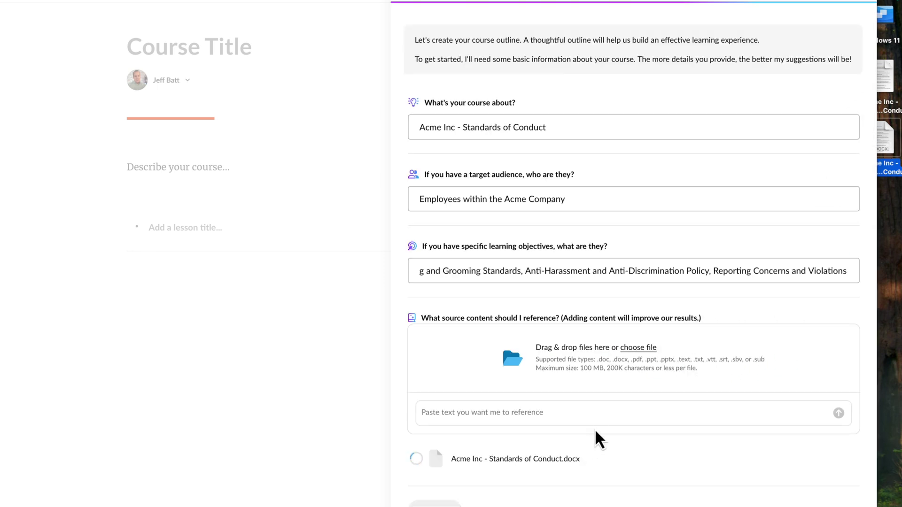
click(476, 417)
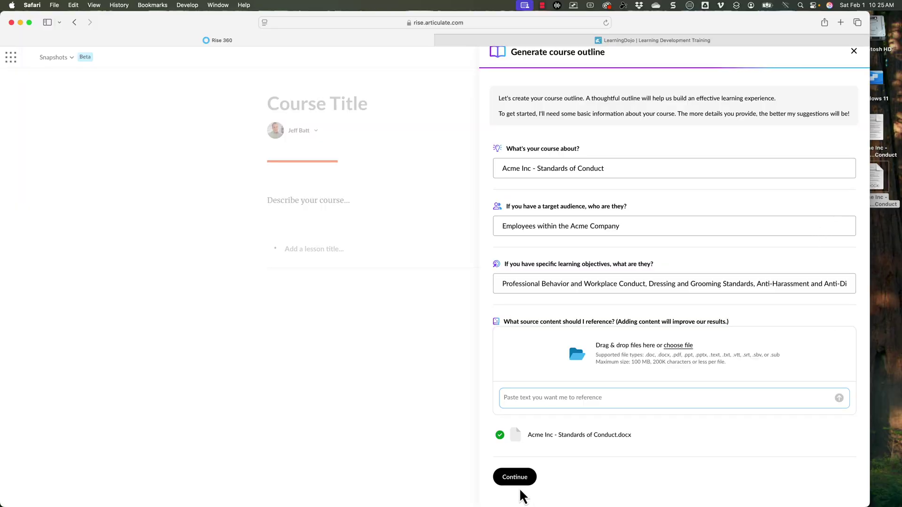
click(518, 481)
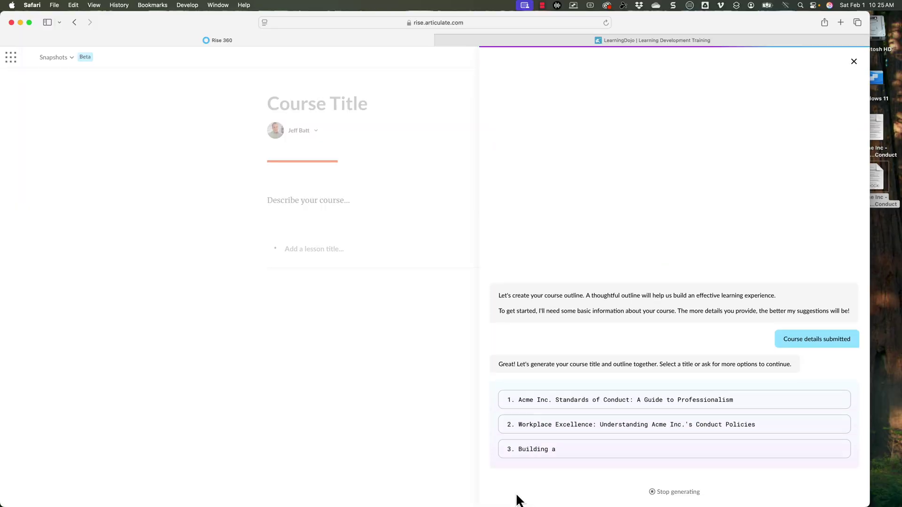
click(517, 486)
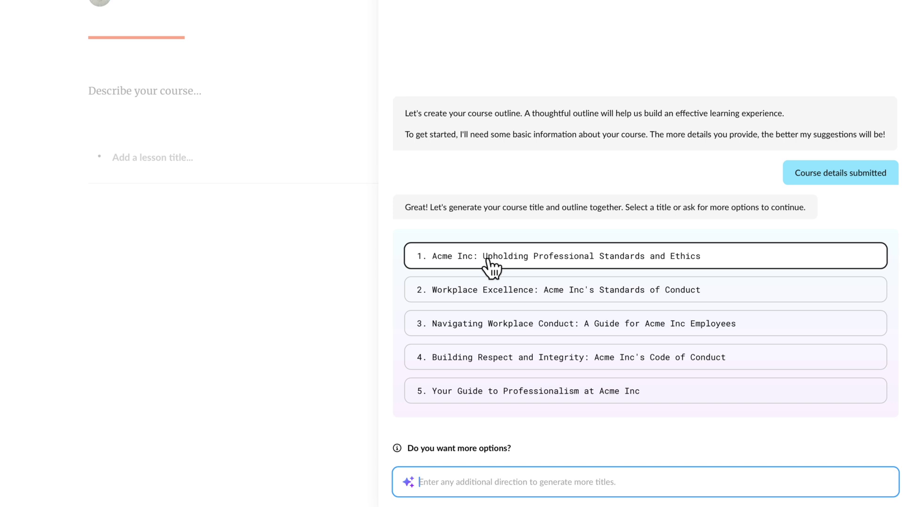
Choose the title "Workplace Excellence: Acme Inc's Standards of Conduct" and review the lessons and topics in the generated outline.
click(484, 298)
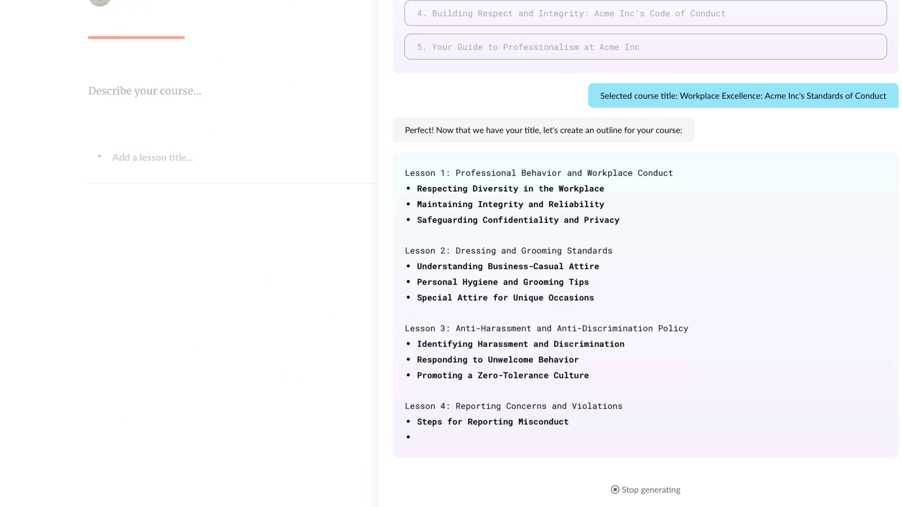
scroll(307, 158, up, 6)
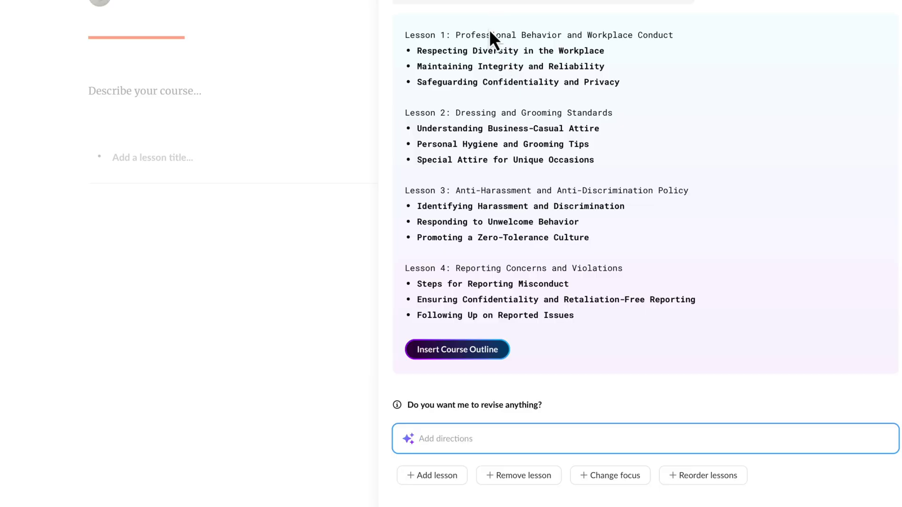
click(436, 51)
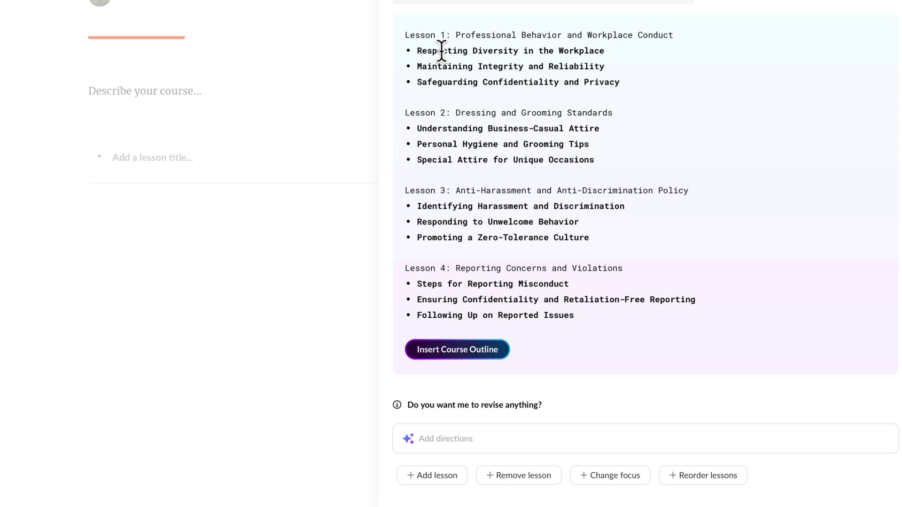
drag(447, 61, 568, 65)
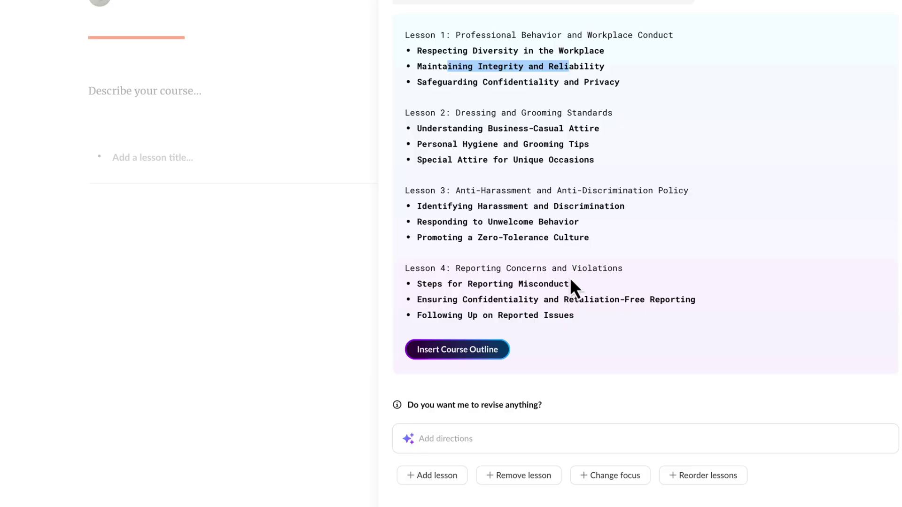
Insert the generated outline into the course without revisions and look over its lesson list.
click(458, 439)
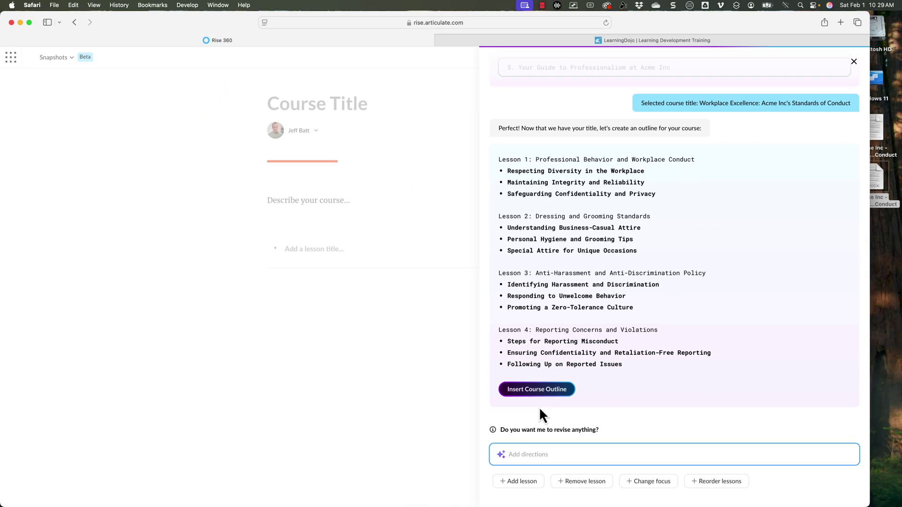
click(531, 393)
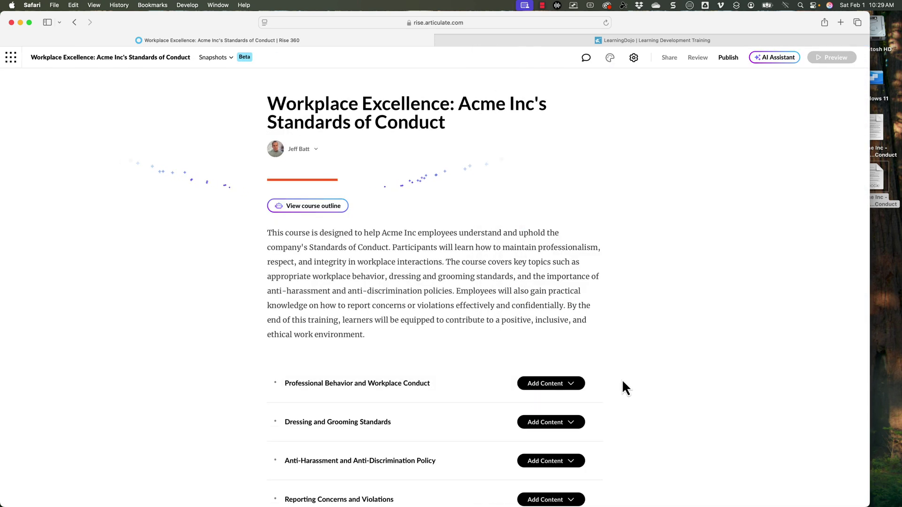
scroll(622, 379, down, 4)
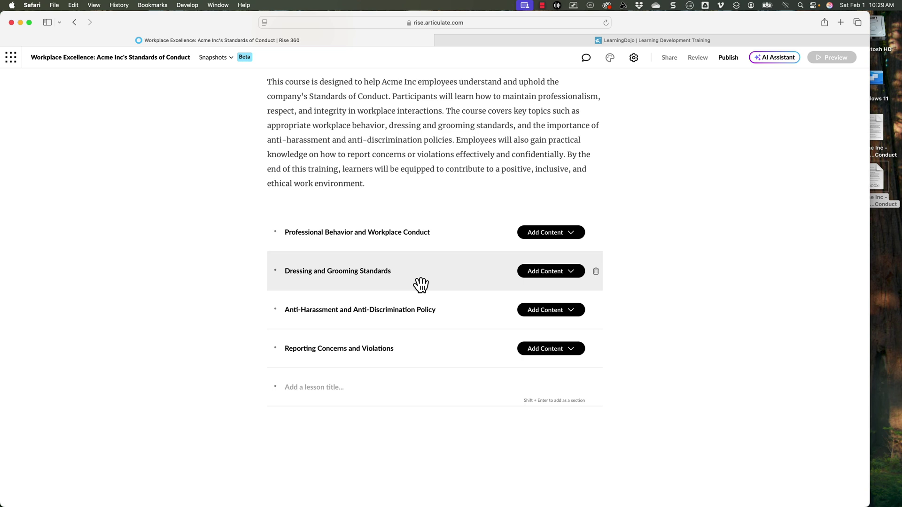
Create a block-based lesson for "Professional Behavior and Workplace Conduct" from the course's lesson list.
scroll(389, 242, up, 2)
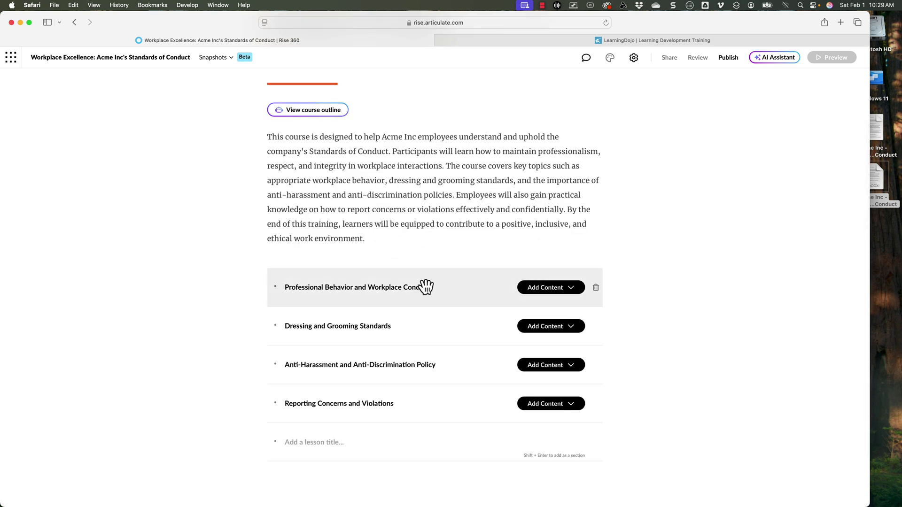
click(569, 298)
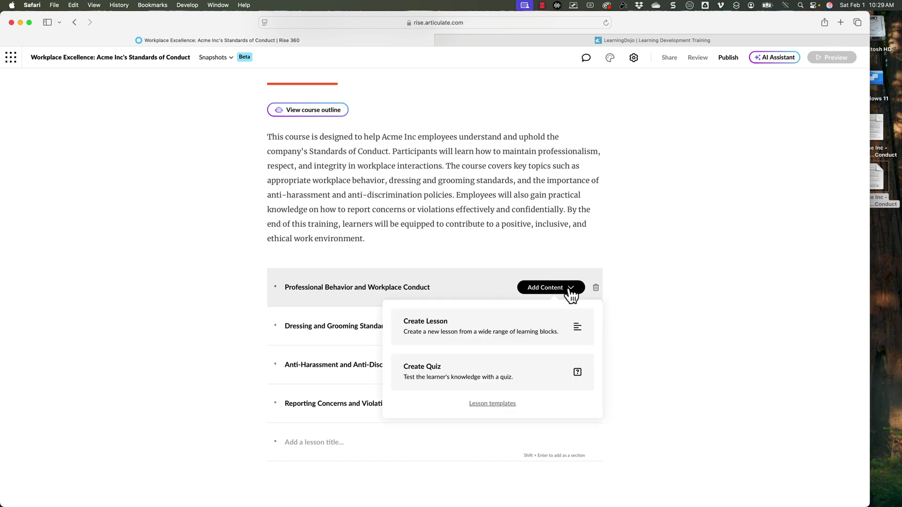
click(467, 334)
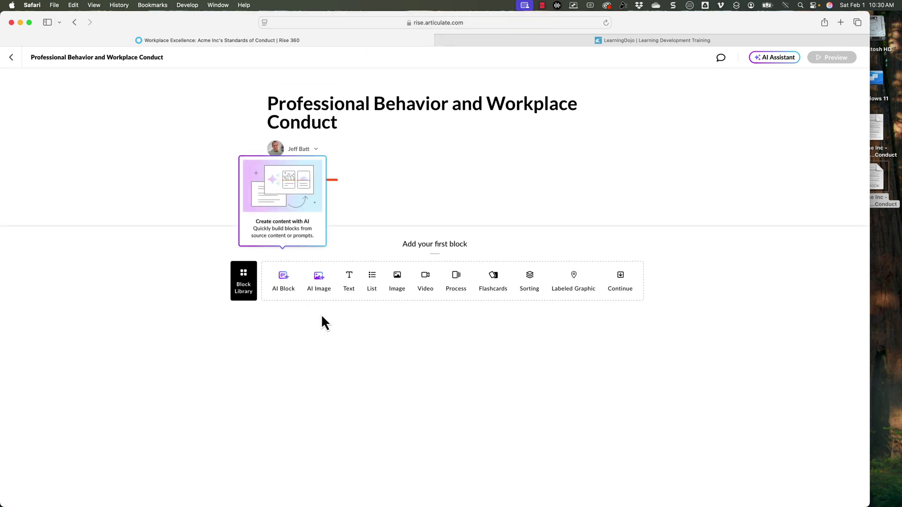
Generate an AI Paragraph block on "Maintaining Integrity and Reliability" and have it revised to welcome the learner to the course at the very beginning.
click(286, 277)
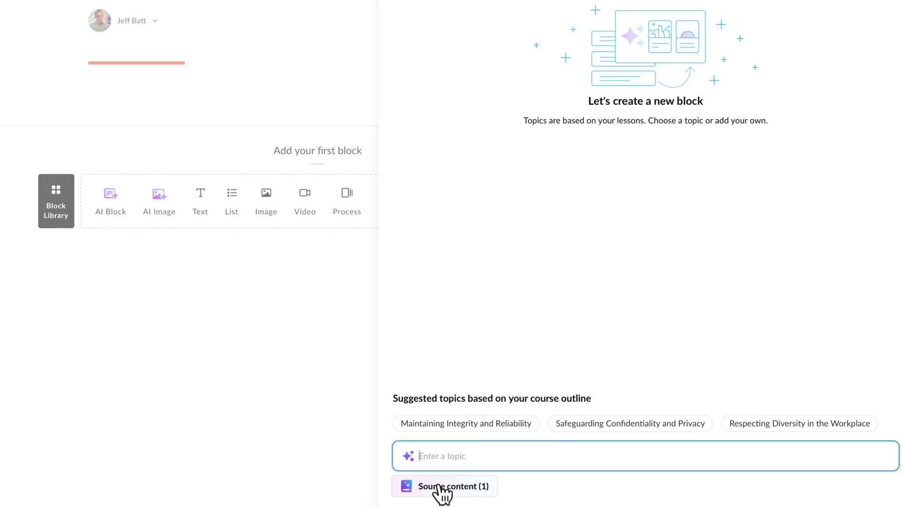
click(458, 493)
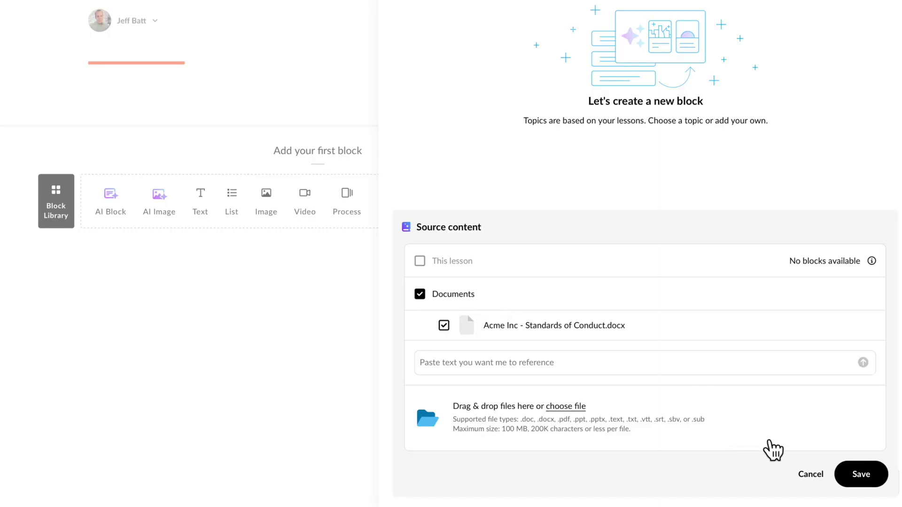
click(813, 480)
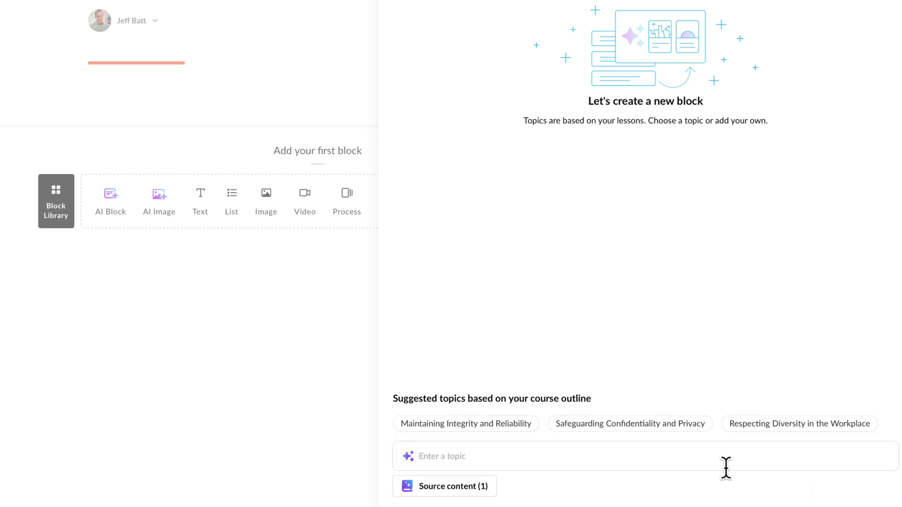
click(449, 428)
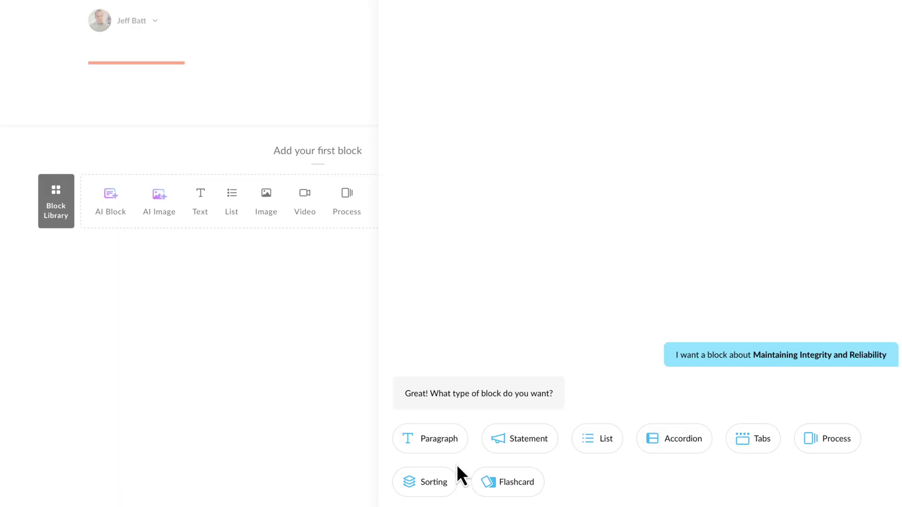
click(442, 444)
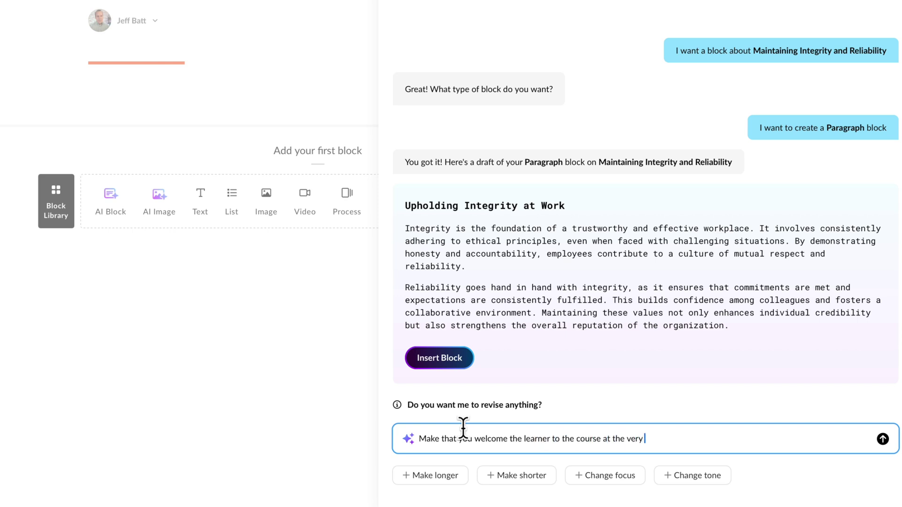
key(Return)
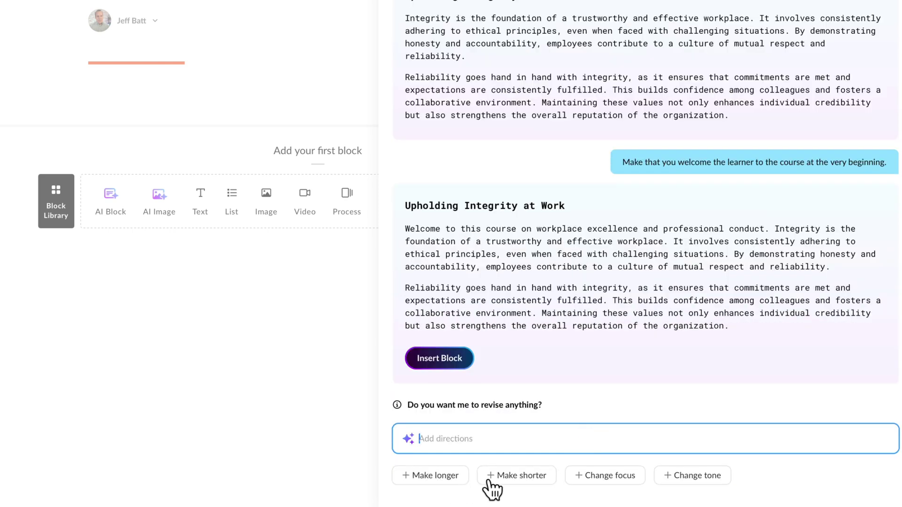
click(681, 476)
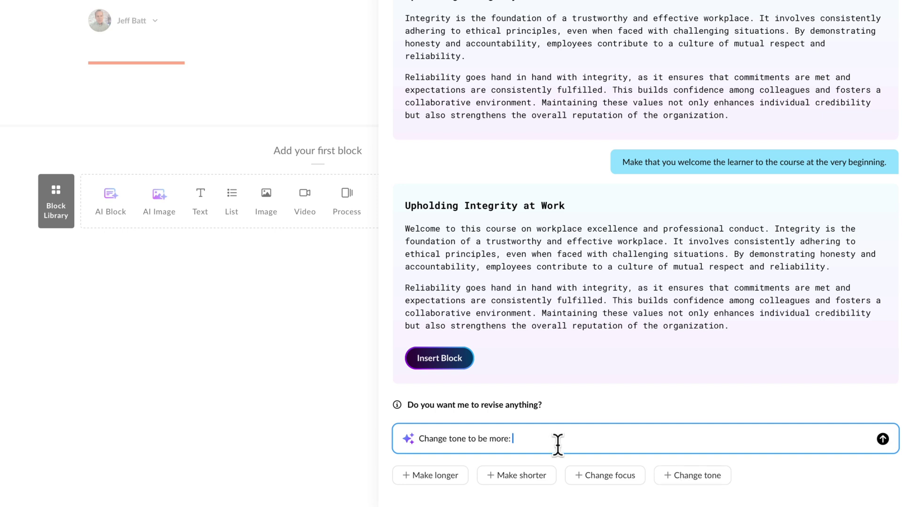
key(ctrl+a)
key(BackSpace)
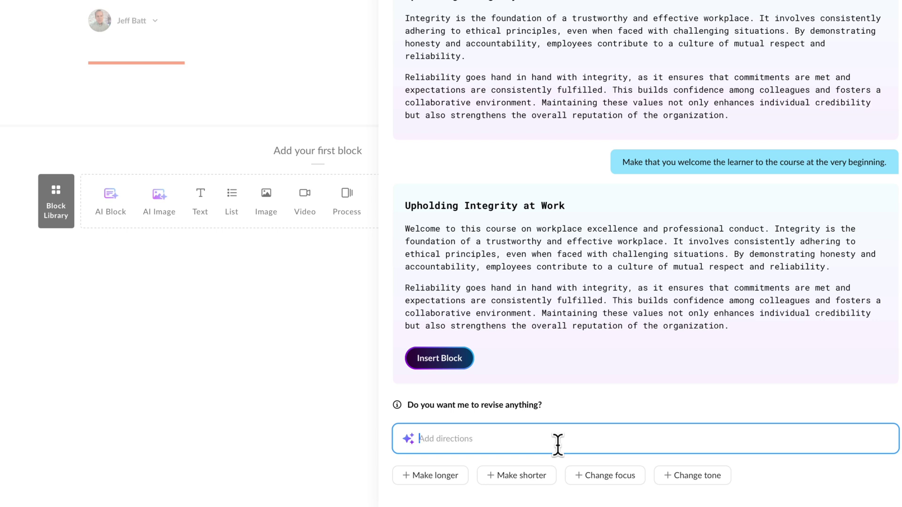
Insert the revised "Upholding Integrity at Work" paragraph draft into the lesson.
drag(420, 229, 638, 229)
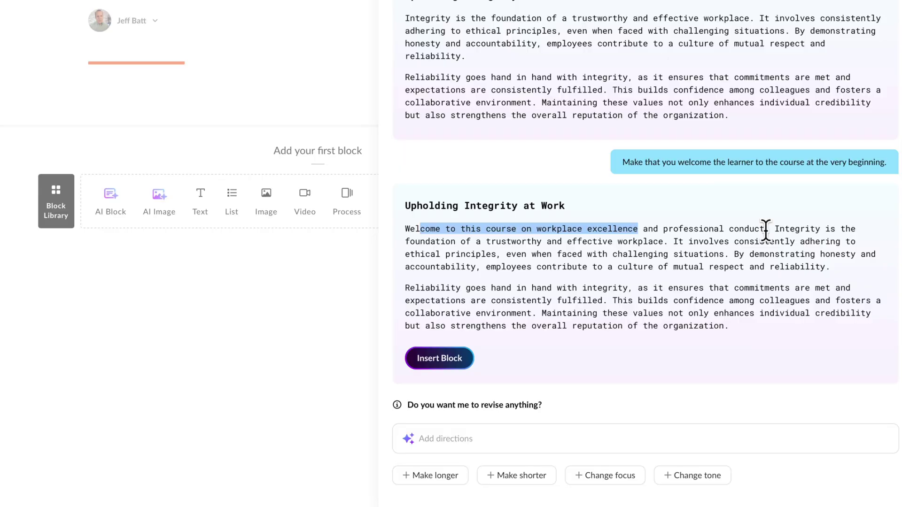
click(447, 368)
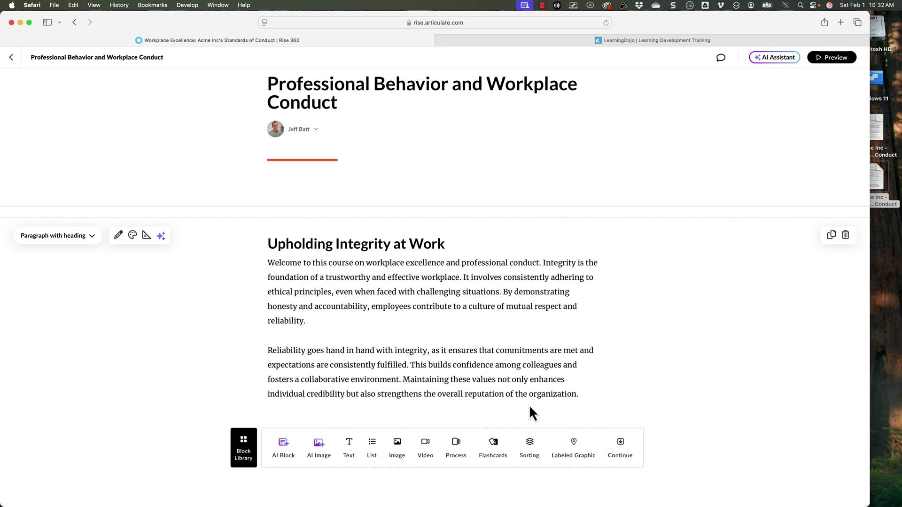
click(431, 350)
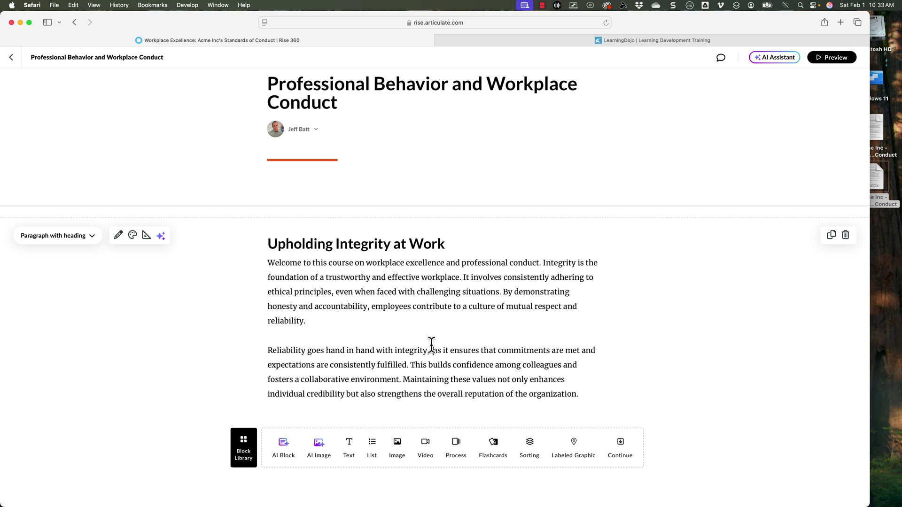
Look over the AI editing and instant conversion options for the "Upholding Integrity at Work" paragraph block.
click(161, 236)
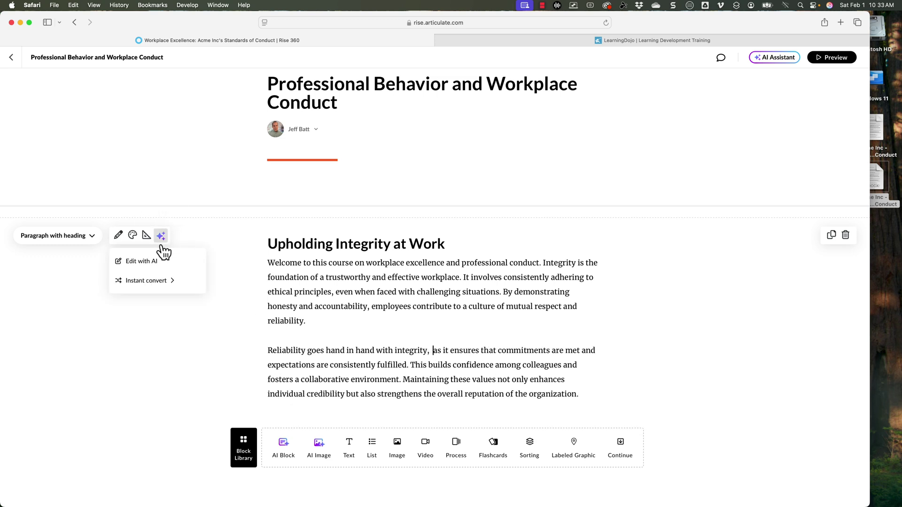
click(142, 261)
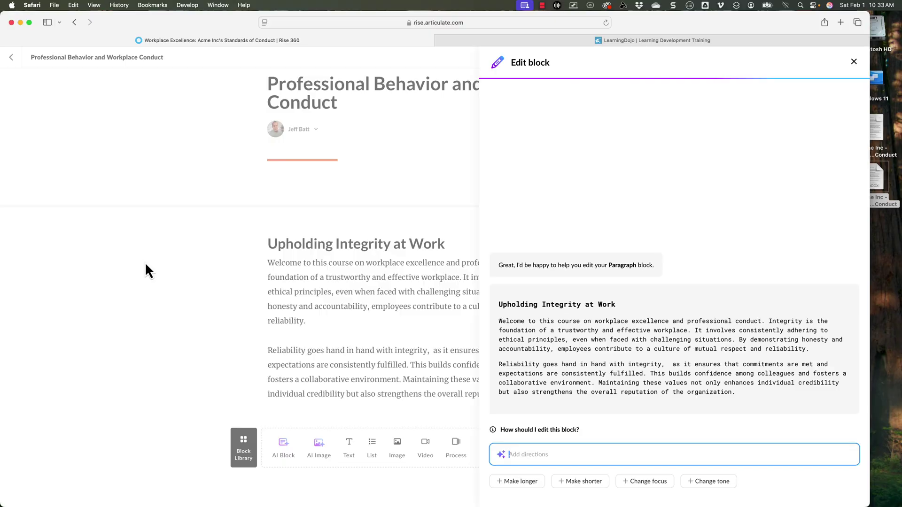
click(854, 61)
click(161, 236)
mouse_move(162, 286)
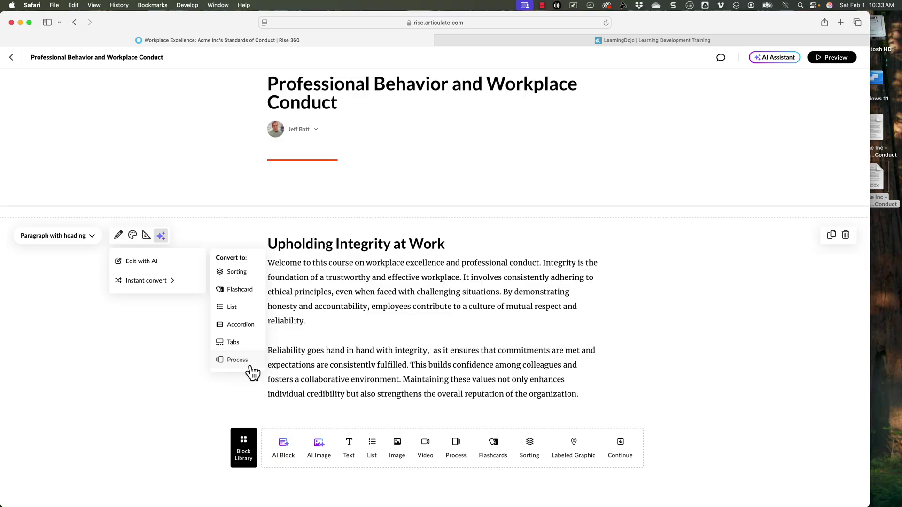
Examine the different ways to start AI block generation, including the AI Assistant's Generate block command and the library's AI Blocks.
click(282, 451)
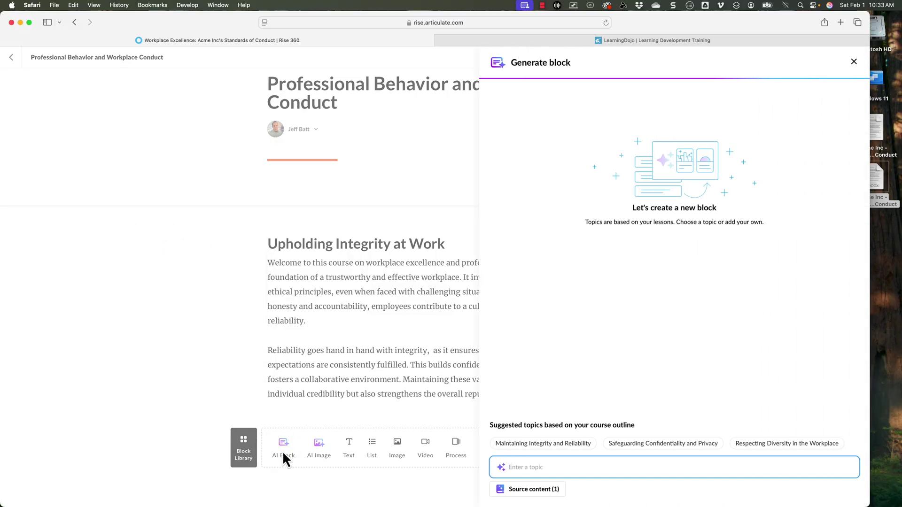
click(853, 62)
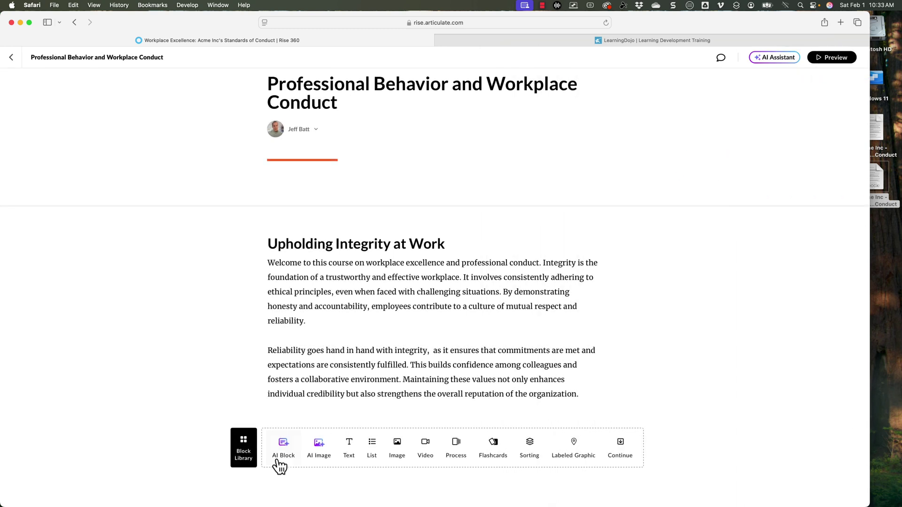
click(768, 61)
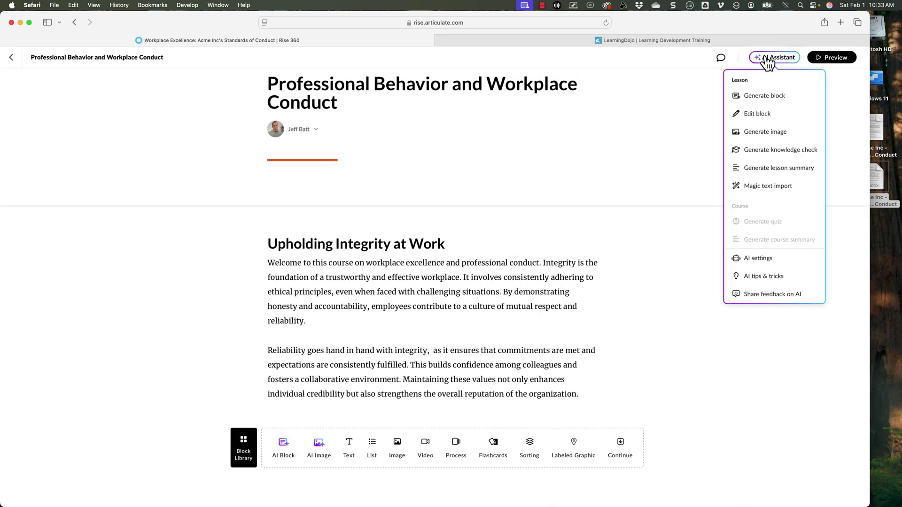
click(756, 98)
click(850, 67)
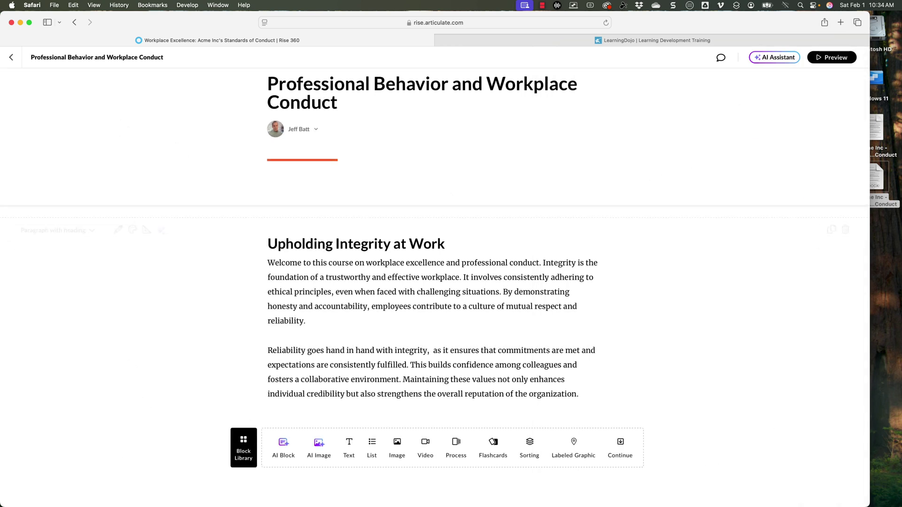
click(244, 452)
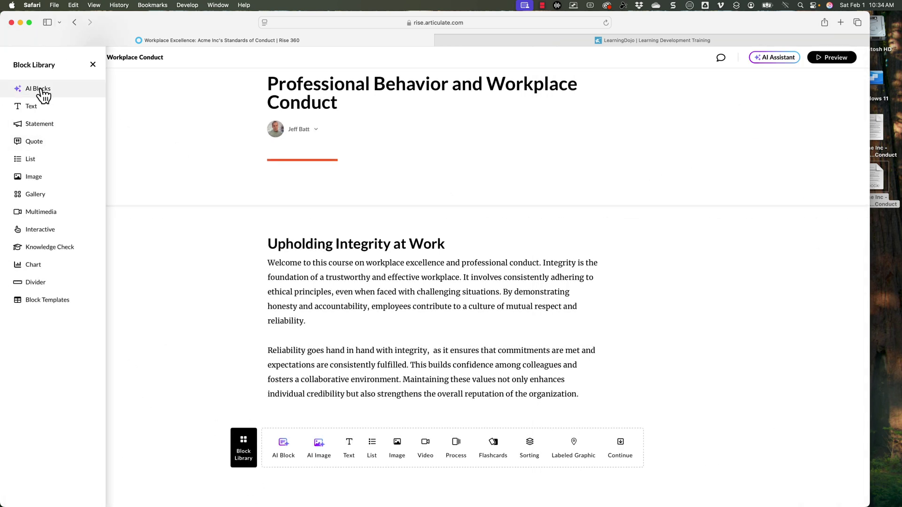
click(42, 95)
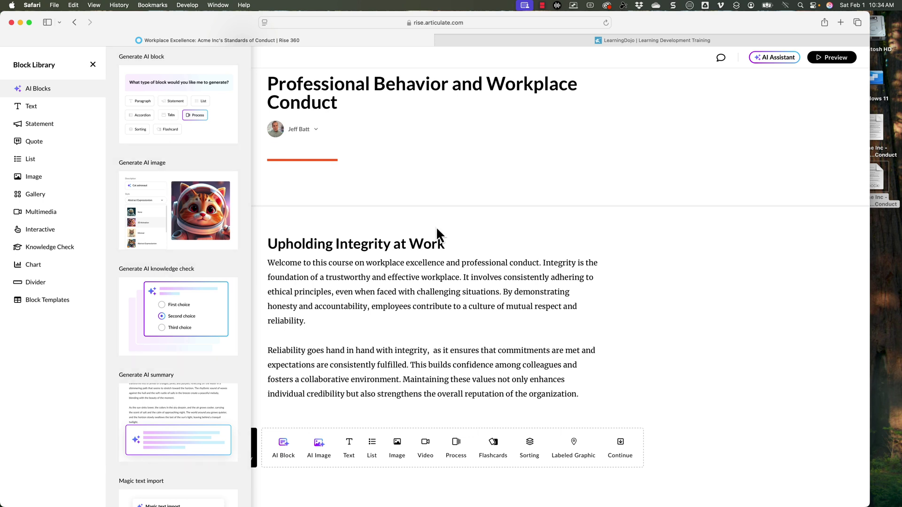
click(603, 270)
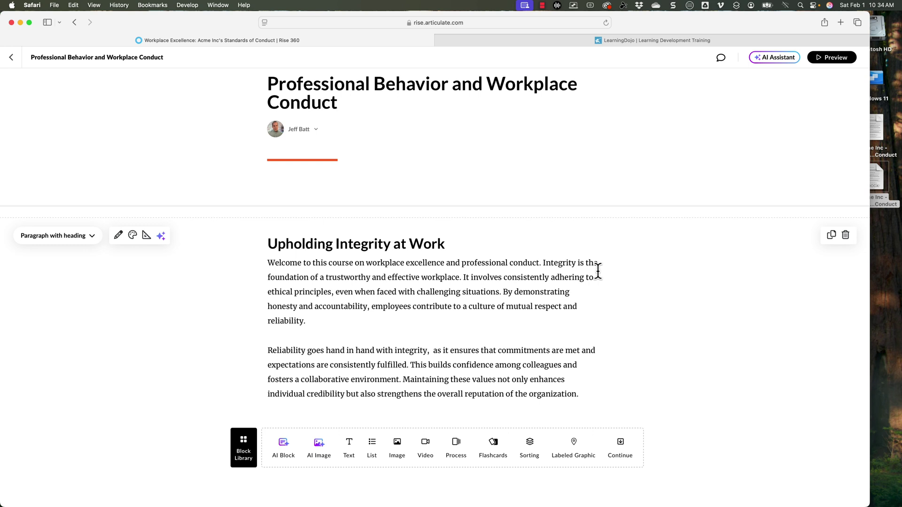
Generate an AI Accordion block outline on the suggested topic "Safeguarding Confidentiality and Privacy".
click(283, 446)
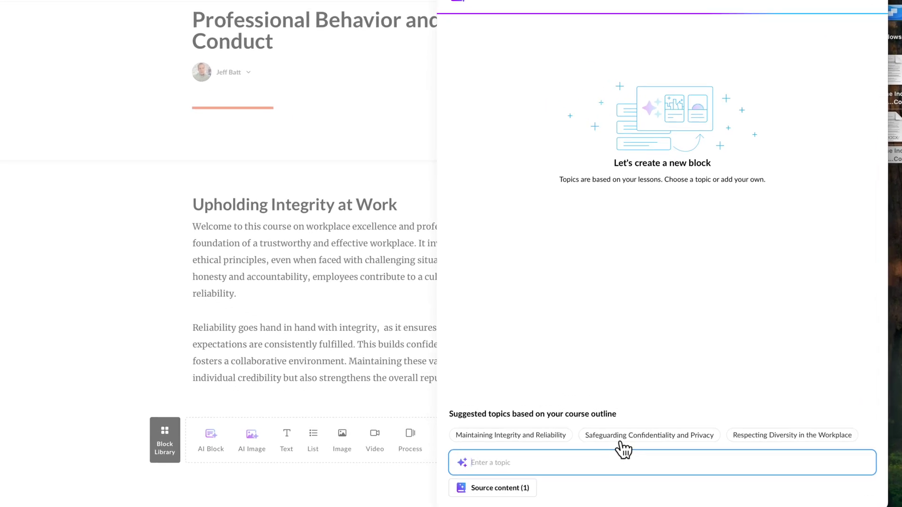
click(609, 430)
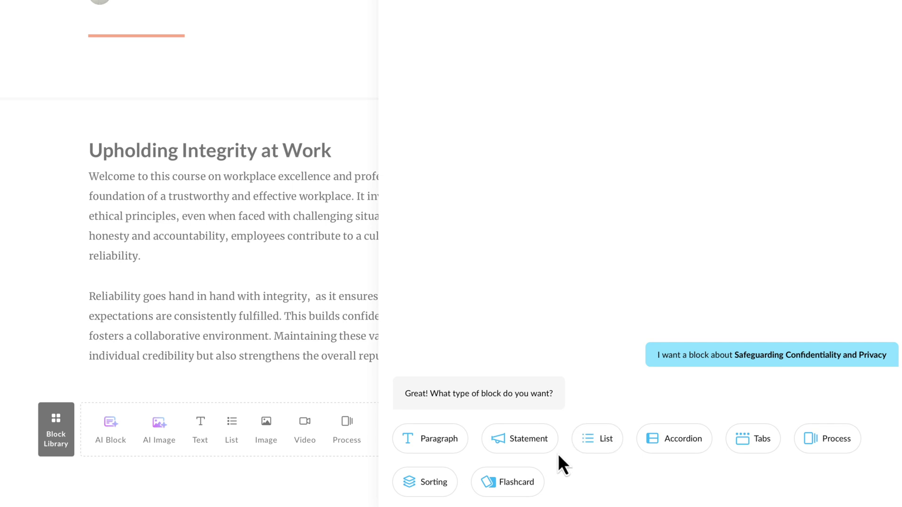
click(676, 452)
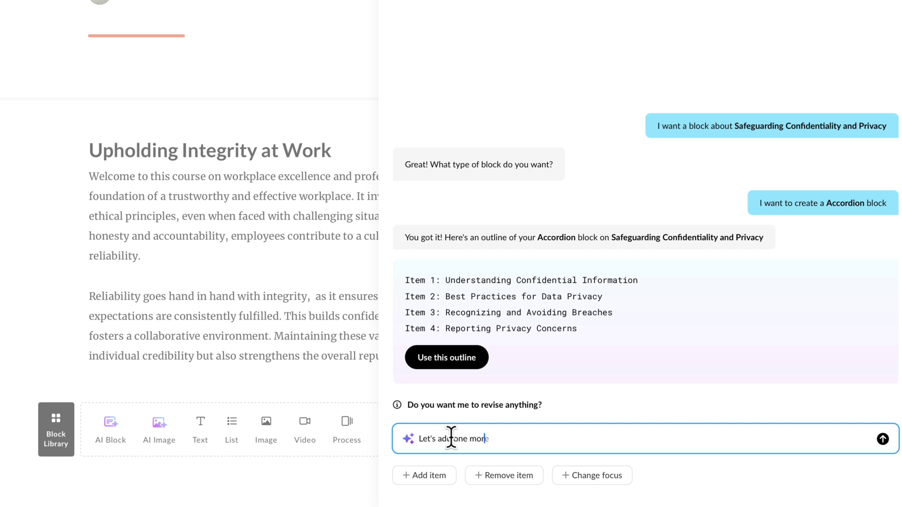
Discard the half-written direction and have an item about "Protecting your mental health" added to the accordion outline.
key(ctrl+a)
key(BackSpace)
click(424, 474)
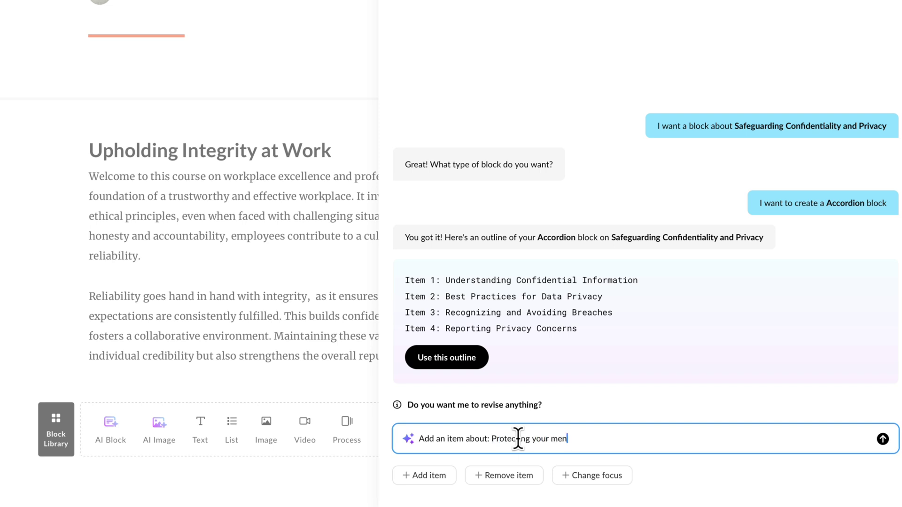
key(Return)
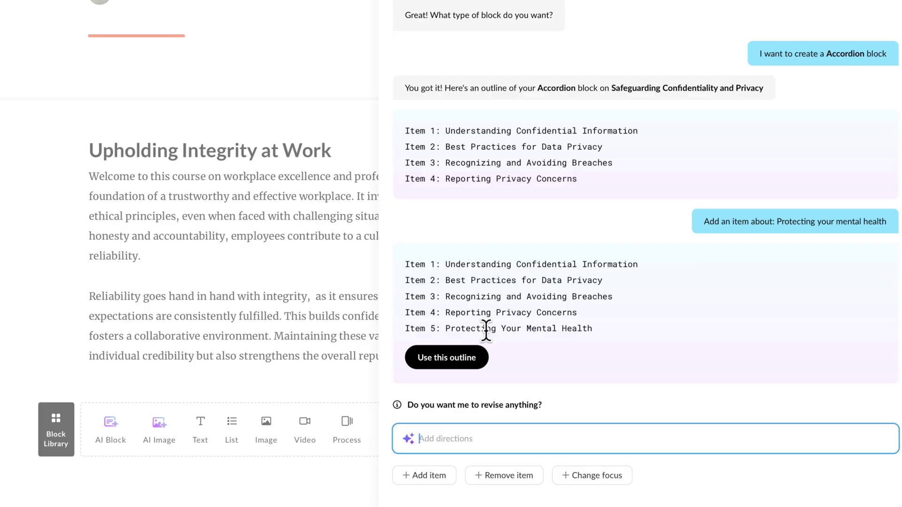
Generate the accordion's content from the revised outline, review the drafted items and insert the block into the lesson.
click(456, 362)
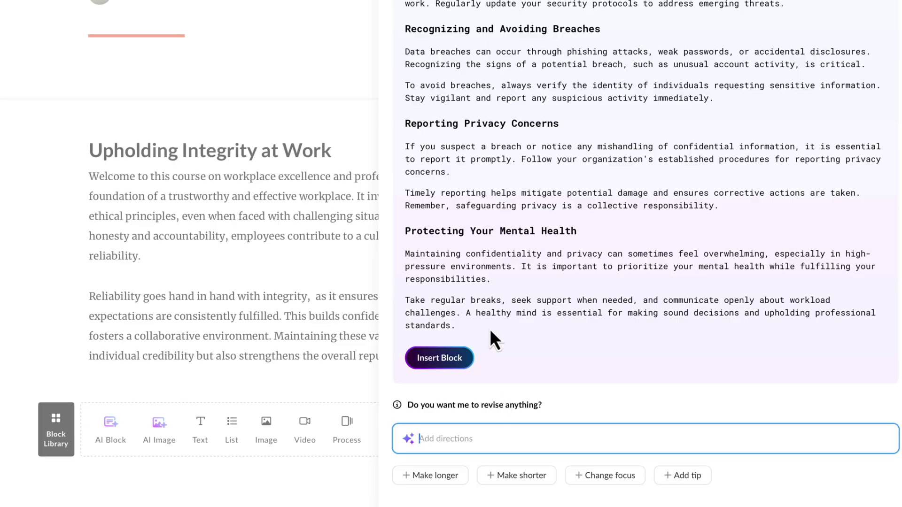
scroll(489, 44, up, 4)
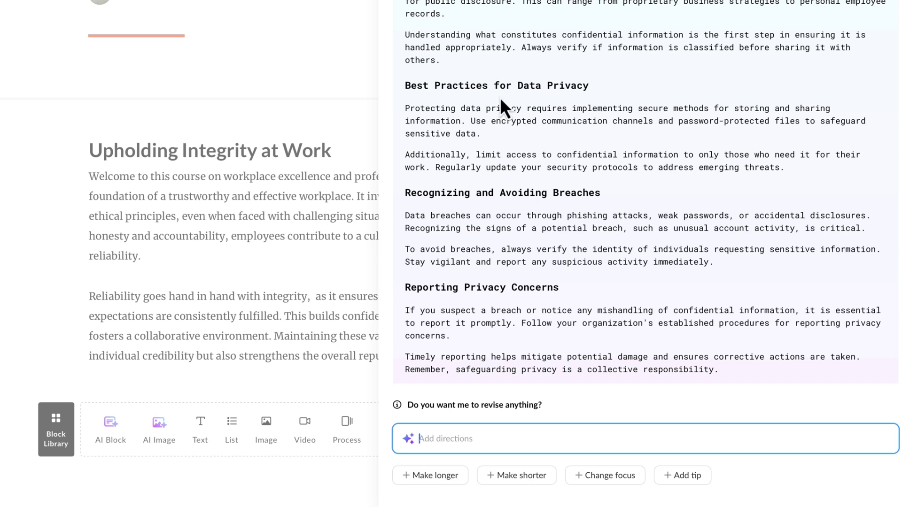
scroll(471, 139, down, 2)
scroll(468, 137, down, 3)
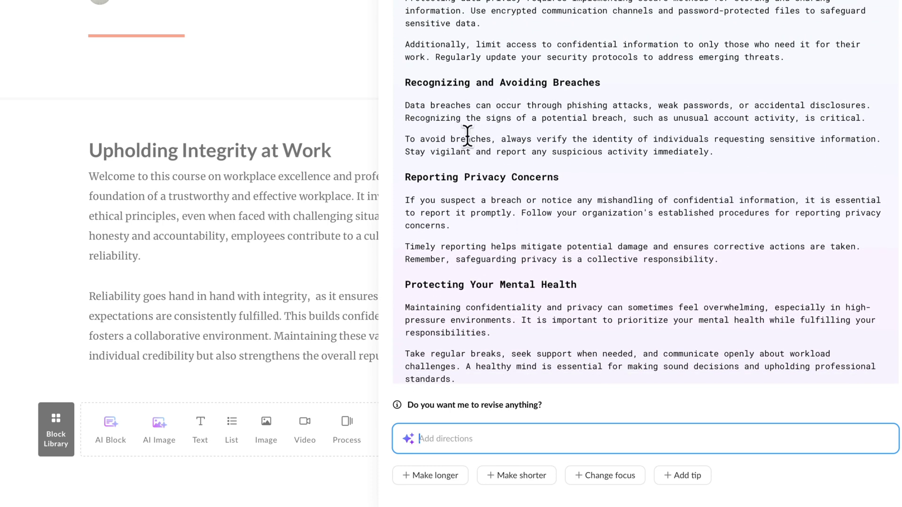
drag(425, 254, 511, 254)
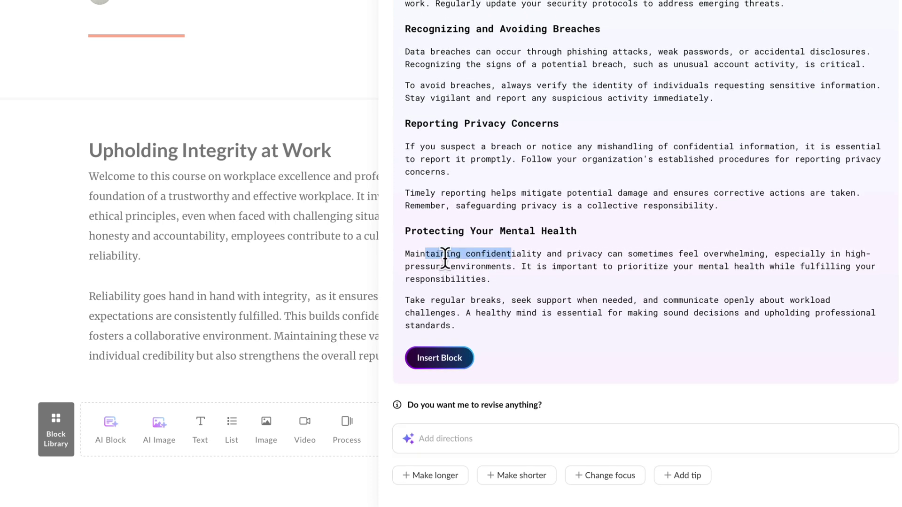
click(633, 267)
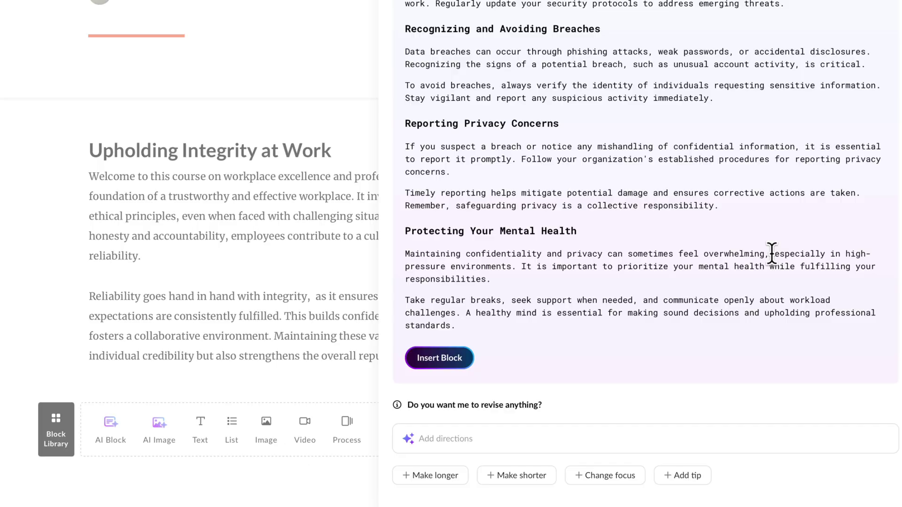
click(445, 360)
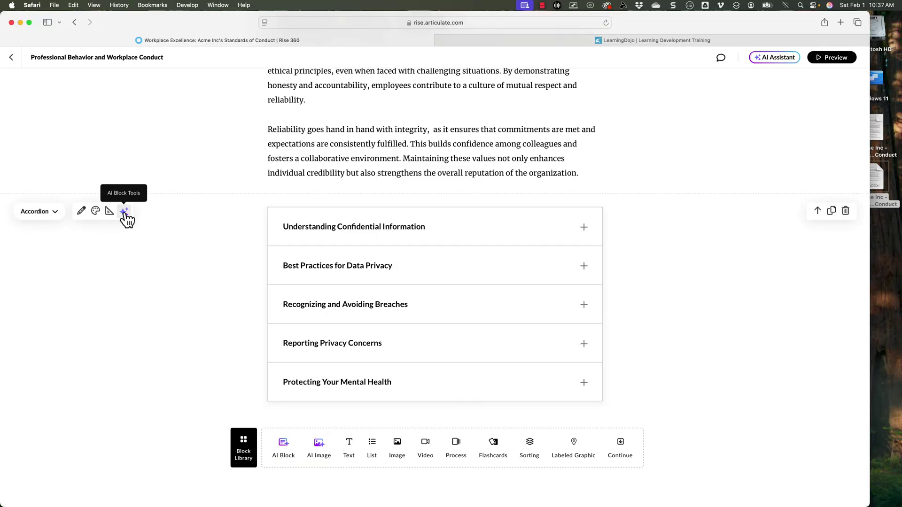
Try an instant AI conversion of the accordion block into a list, compare it with the original, and delete the converted list.
click(124, 212)
mouse_move(125, 258)
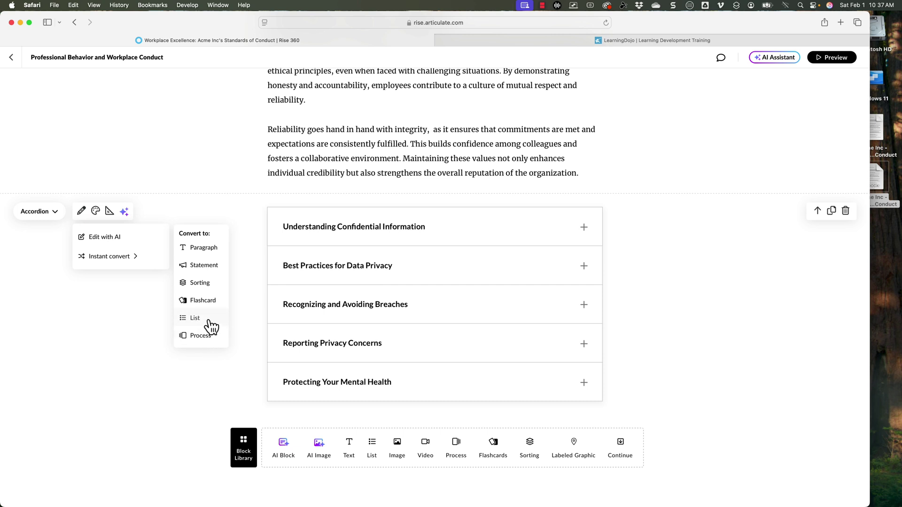
click(195, 318)
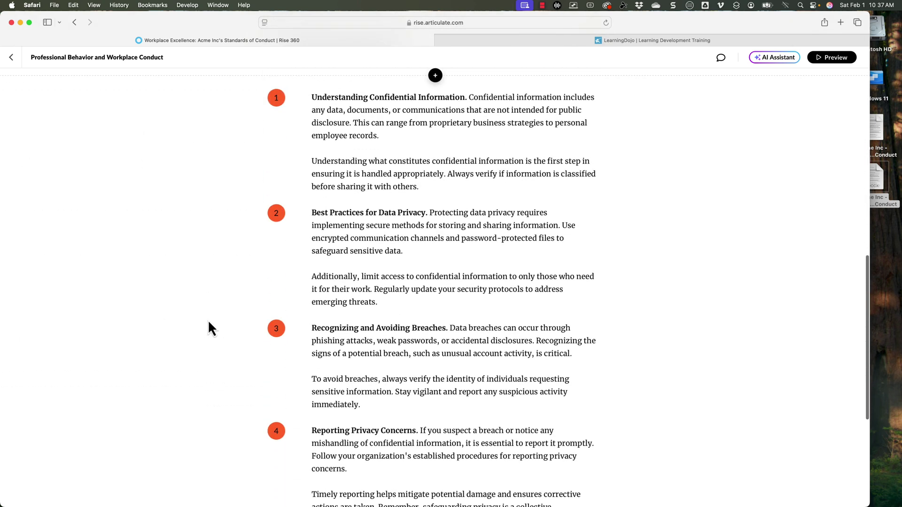
scroll(372, 203, up, 2)
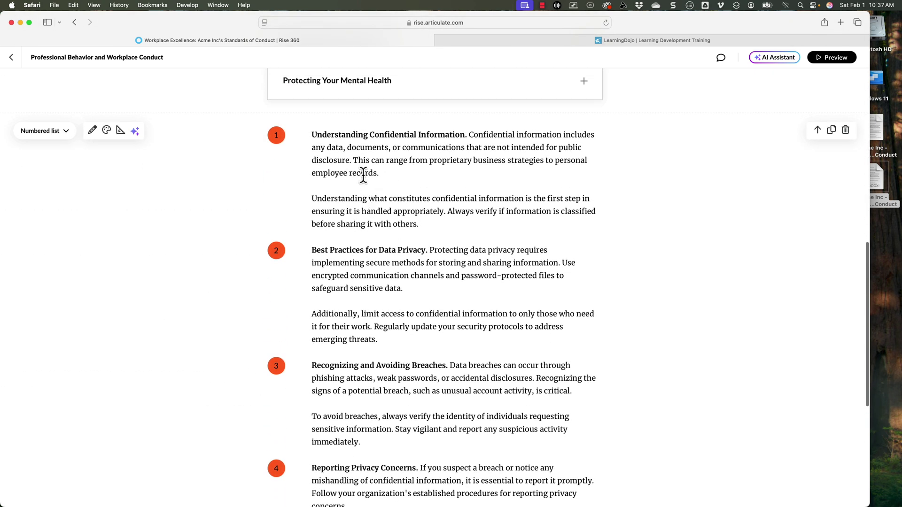
scroll(643, 123, up, 4)
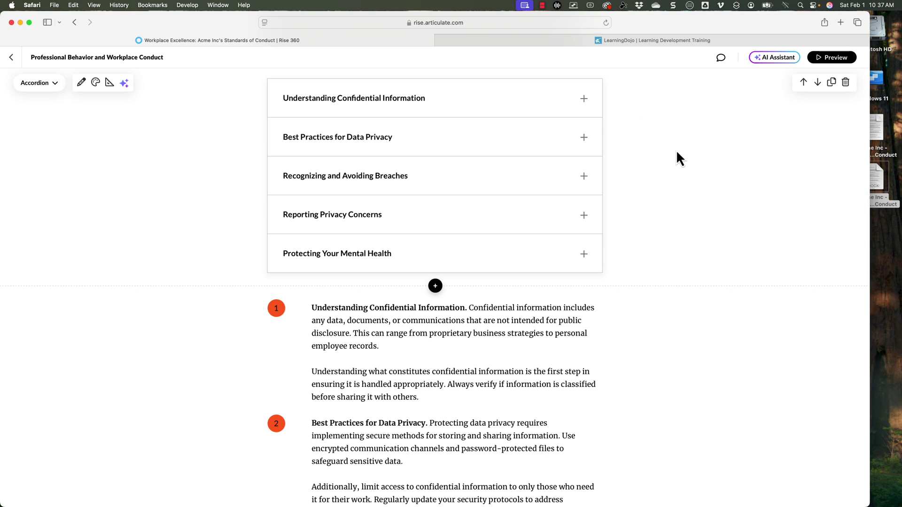
scroll(660, 345, up, 2)
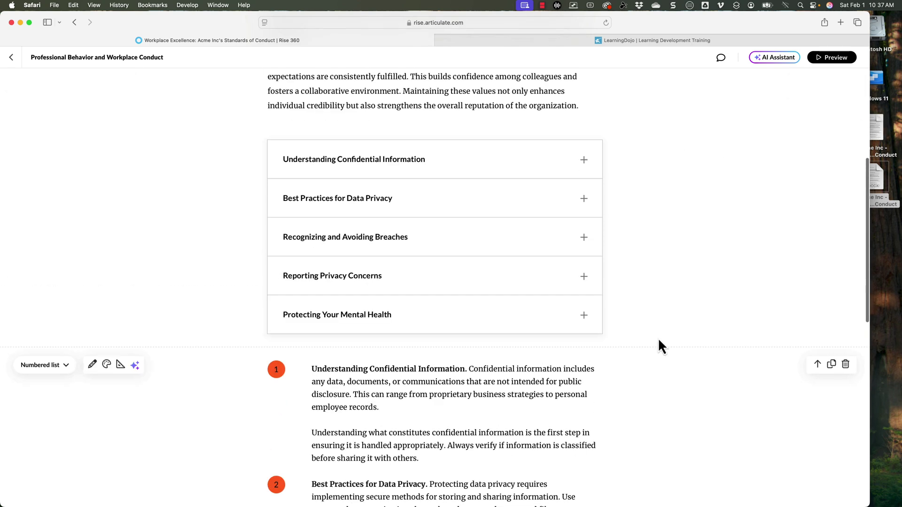
click(845, 361)
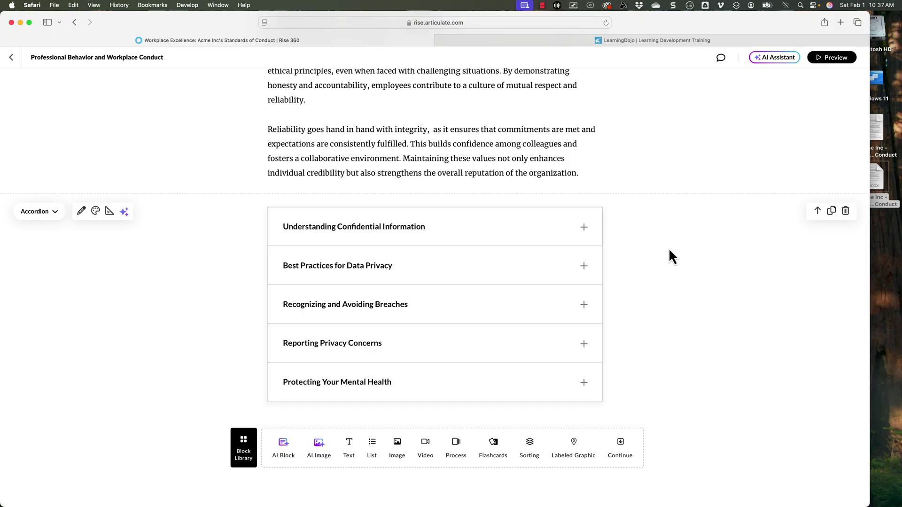
Generate an AI Flashcard block on the suggested topic "Respecting Diversity in the Workplace" and insert it into the lesson.
click(290, 450)
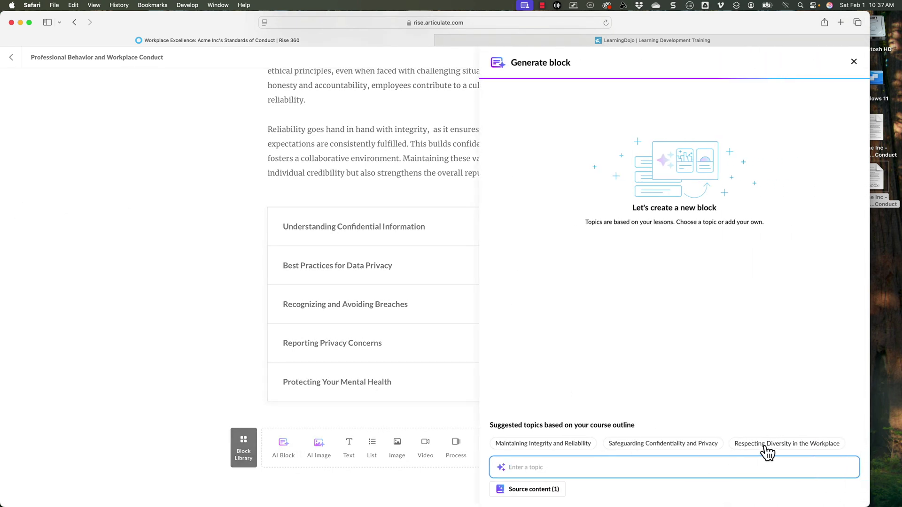
click(765, 444)
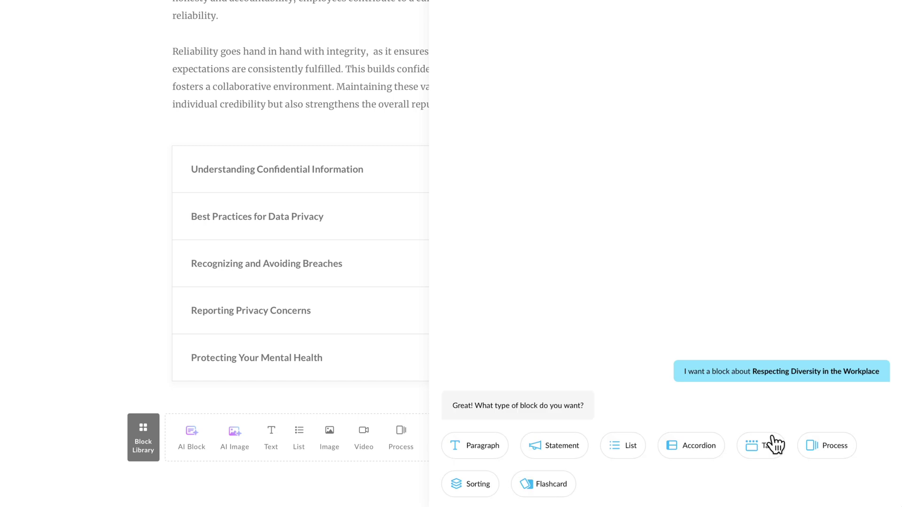
click(542, 490)
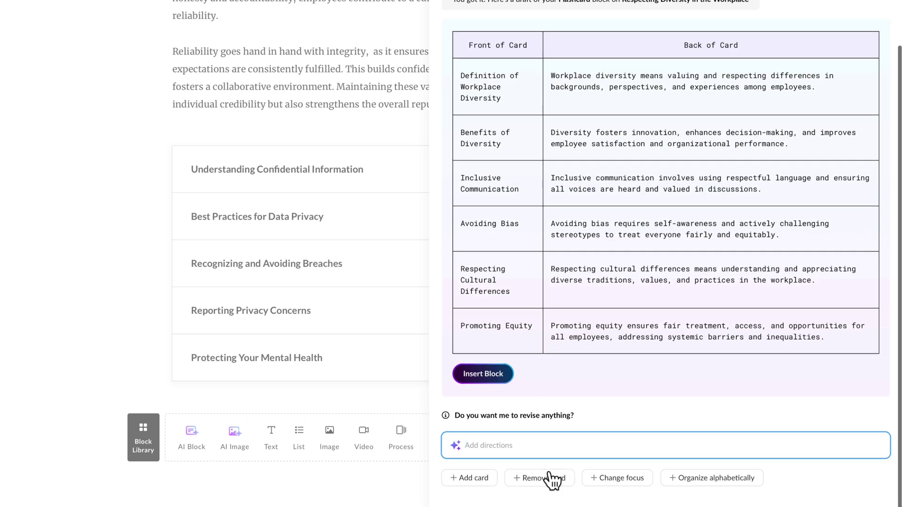
click(495, 376)
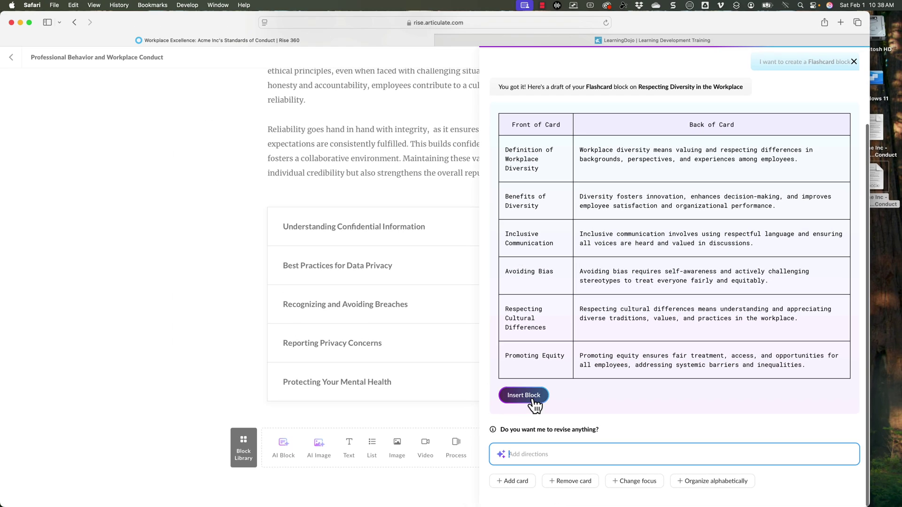
click(534, 397)
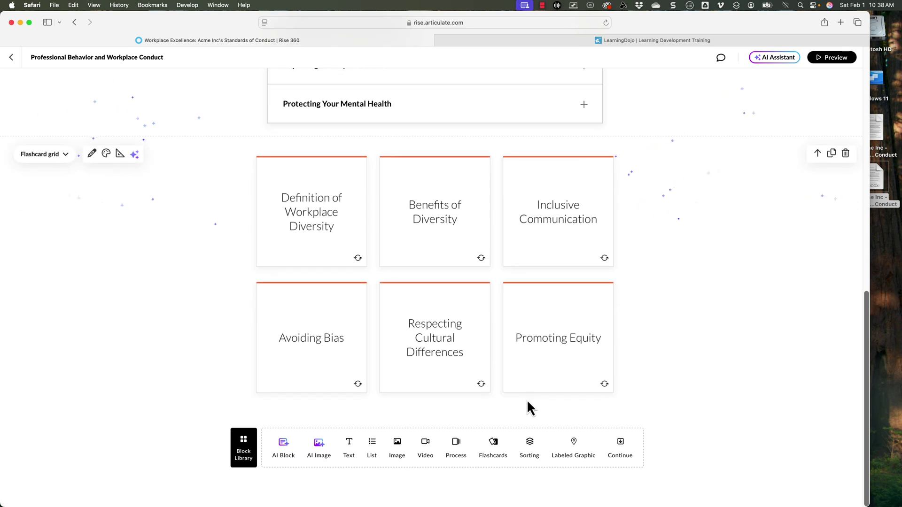
Flip the first three flashcards to read their backs and turn them to the front again.
click(316, 200)
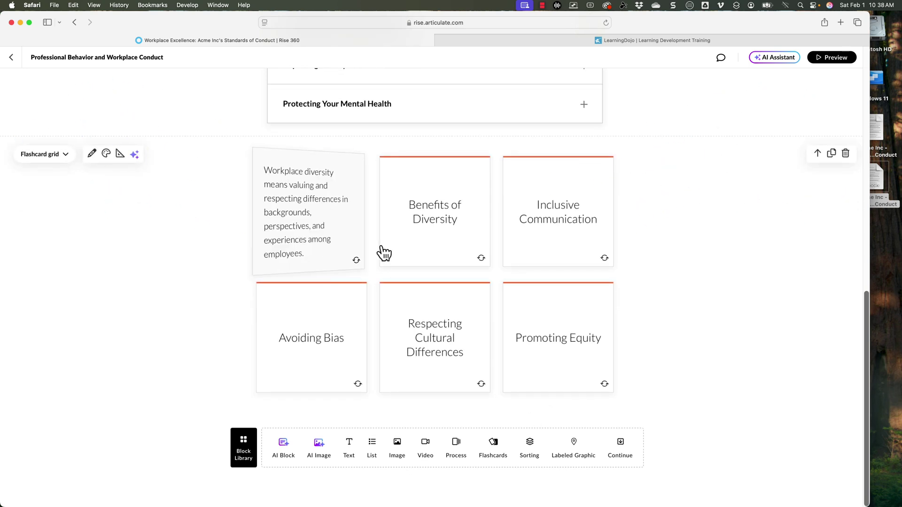
click(357, 238)
click(413, 226)
click(540, 246)
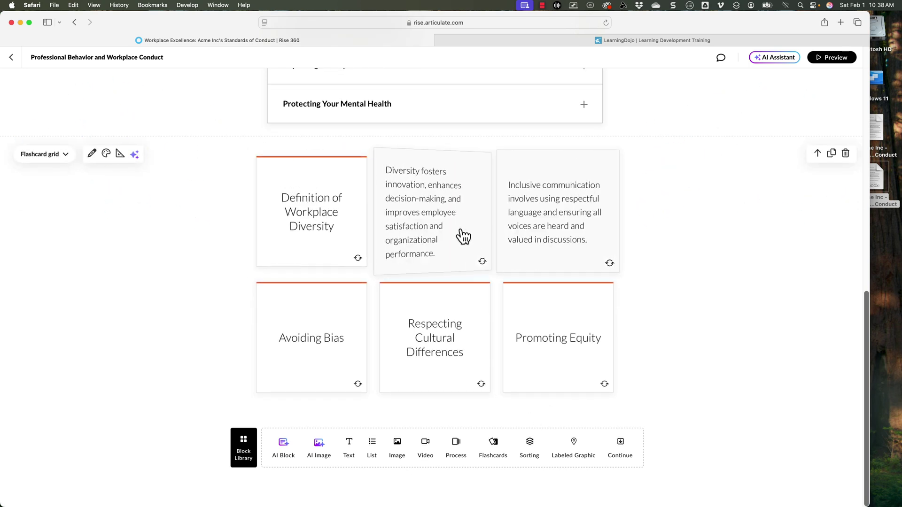
click(455, 230)
click(540, 242)
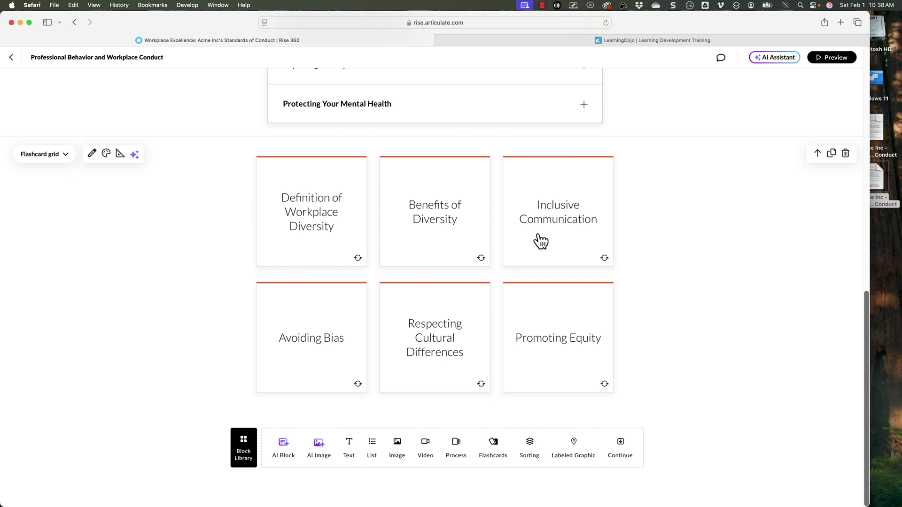
Inspect the flashcard grid's card editor, including the content type options for the back of card 1.
click(92, 154)
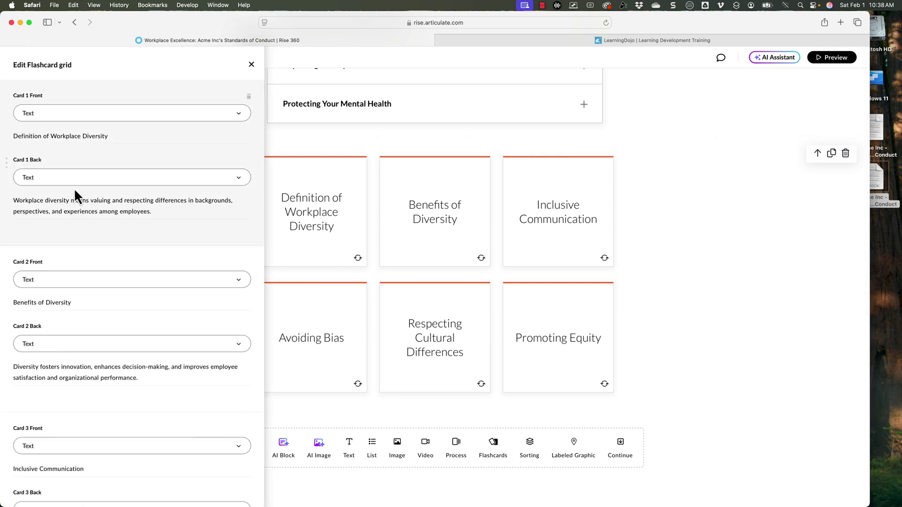
click(77, 181)
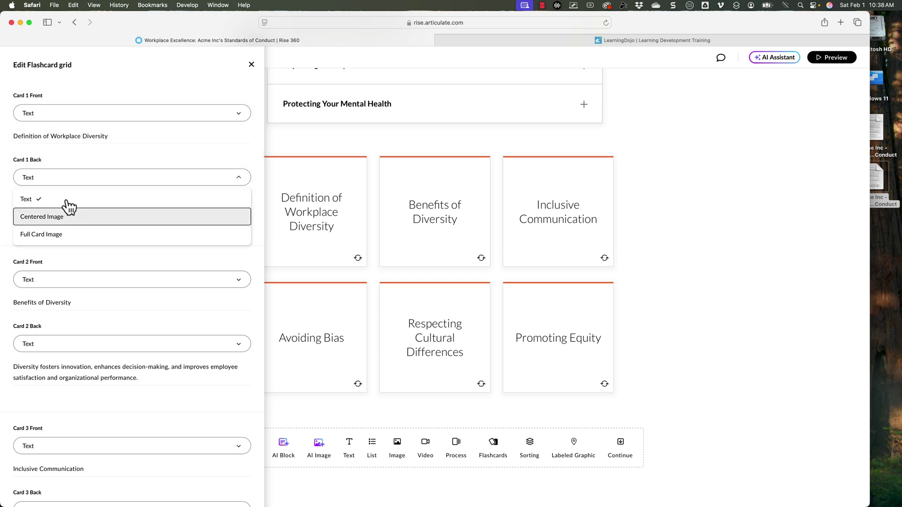
click(101, 136)
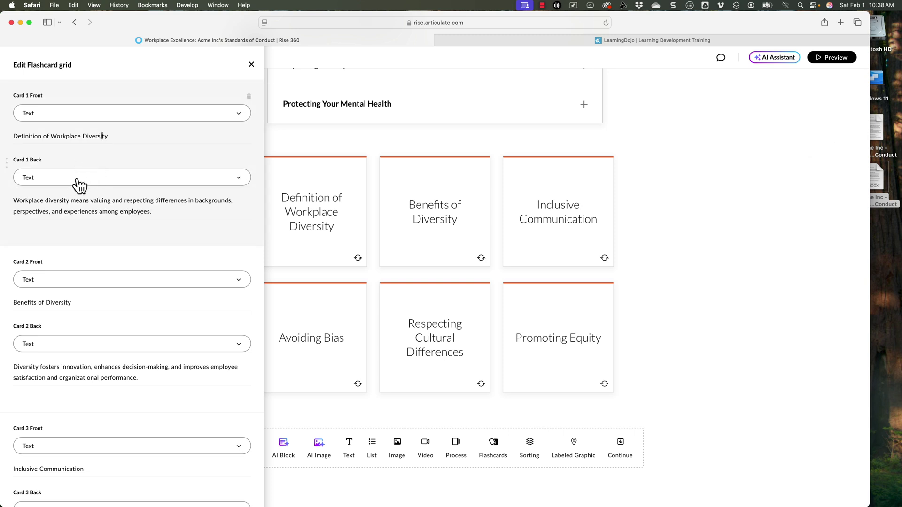
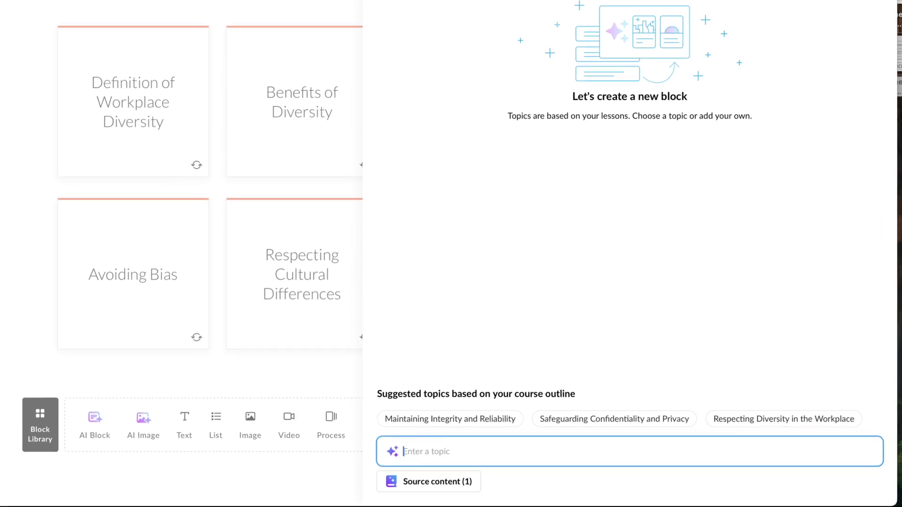
Return to the course overview and add a blank lesson under "Dressing and Grooming Standards".
key(Escape)
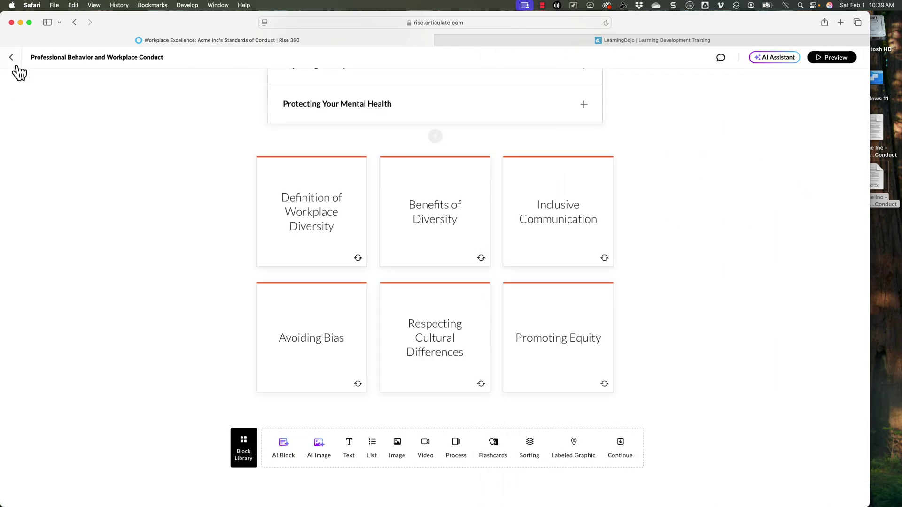
click(14, 64)
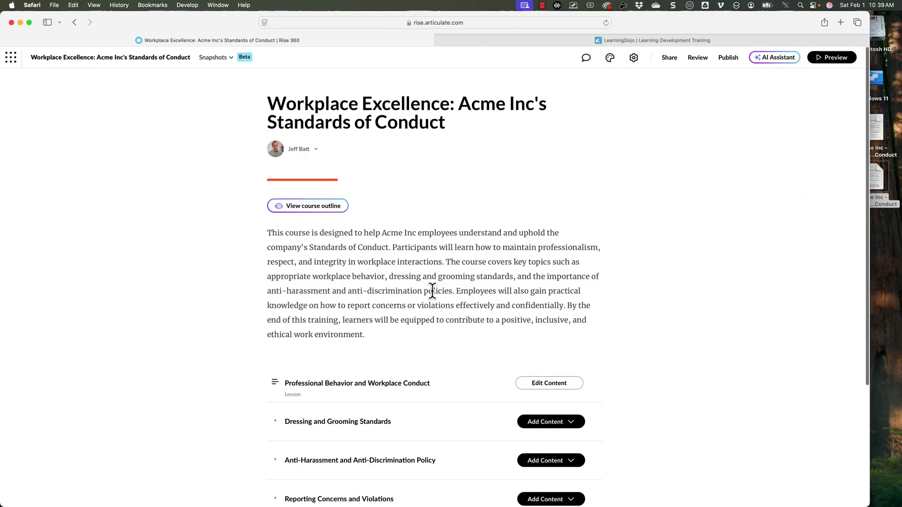
click(573, 423)
click(429, 468)
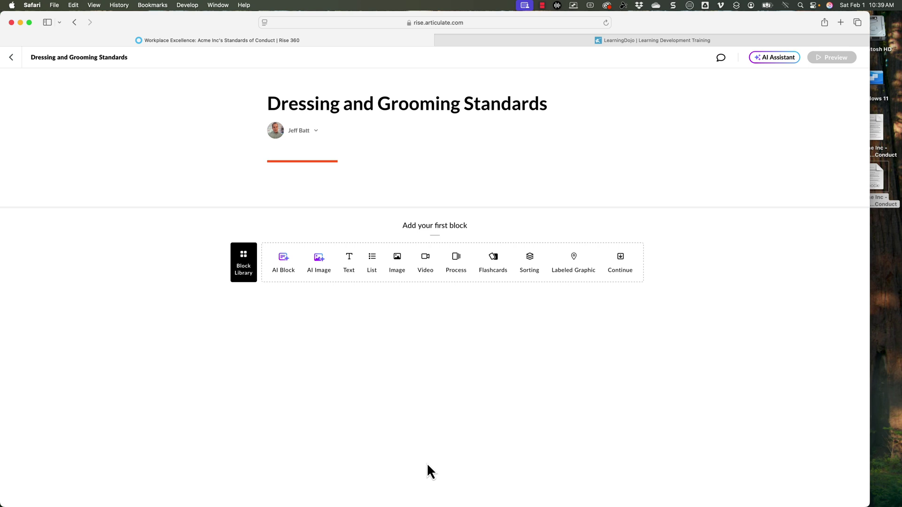
Generate an AI Paragraph block draft on the suggested topic "Understanding Business-Casual Attire".
click(282, 261)
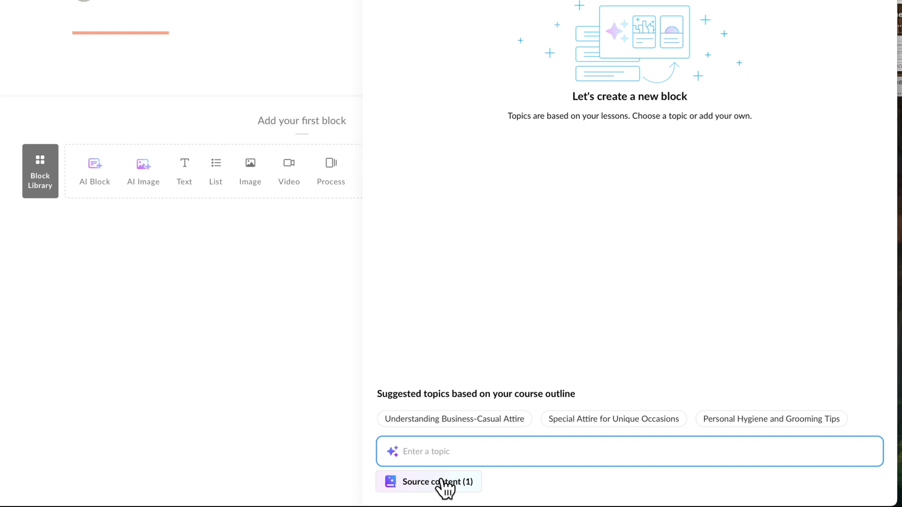
click(457, 419)
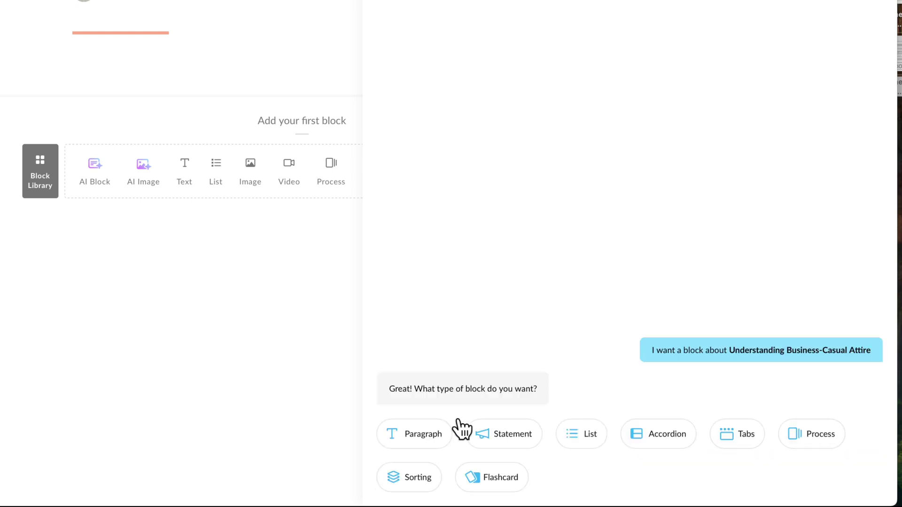
click(437, 432)
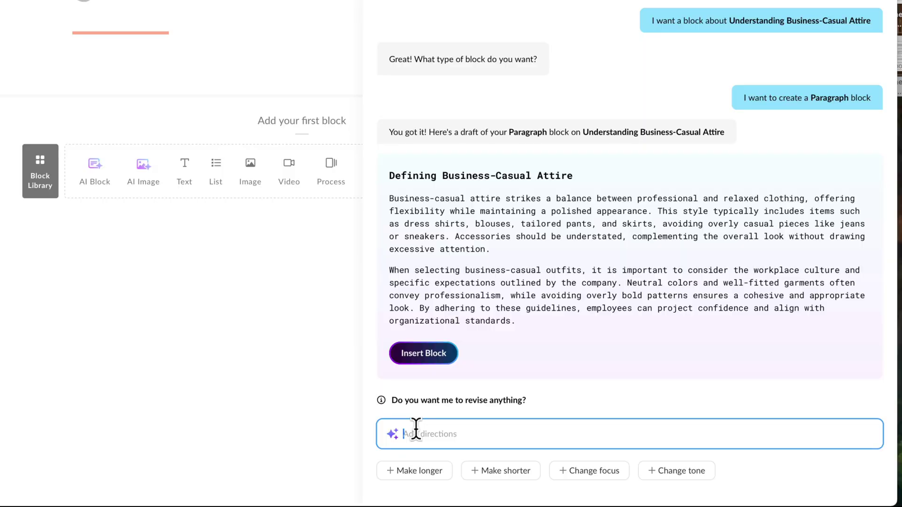
Have the business-casual paragraph draft revised with "Make content shorter" and insert the shortened block into the lesson.
click(512, 473)
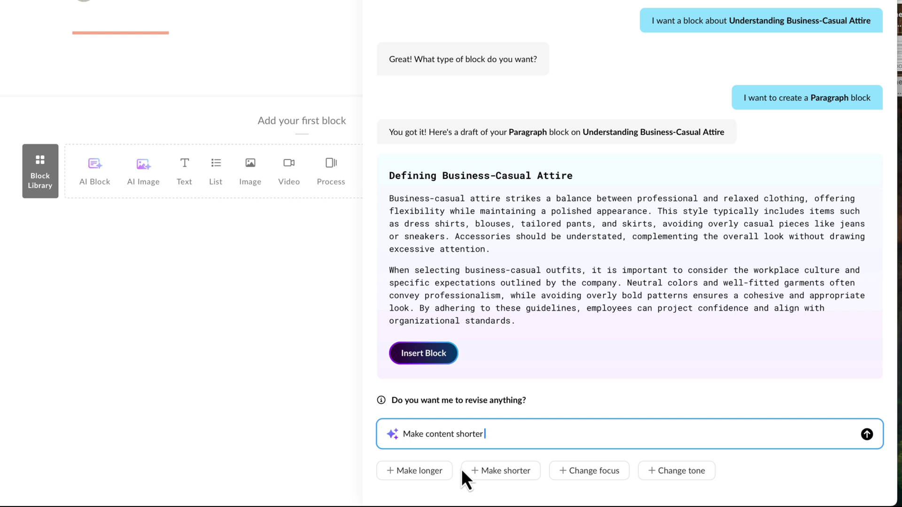
key(Return)
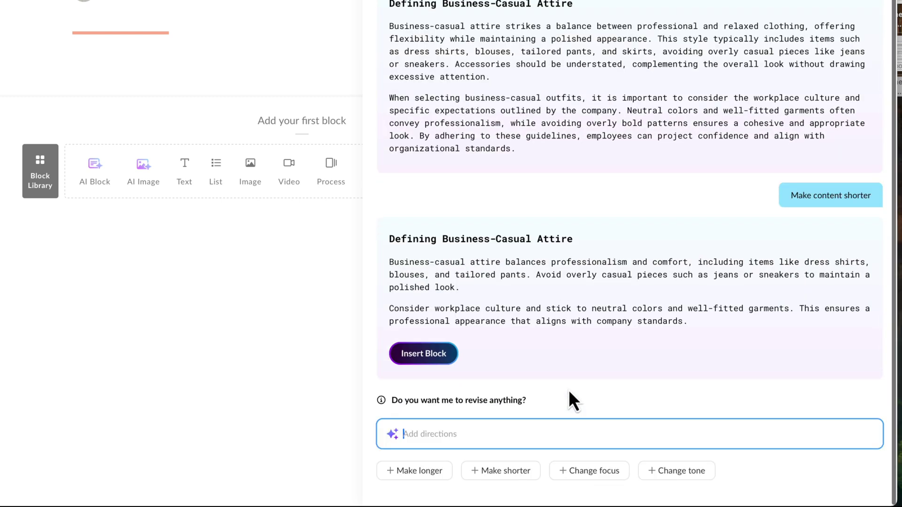
click(444, 362)
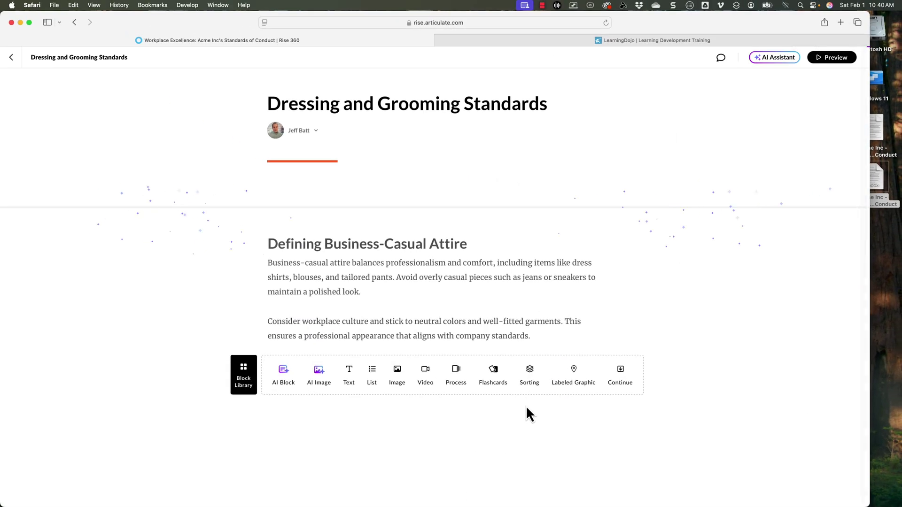
Review the course outline and source content held in the AI settings, and close the settings.
mouse_move(357, 306)
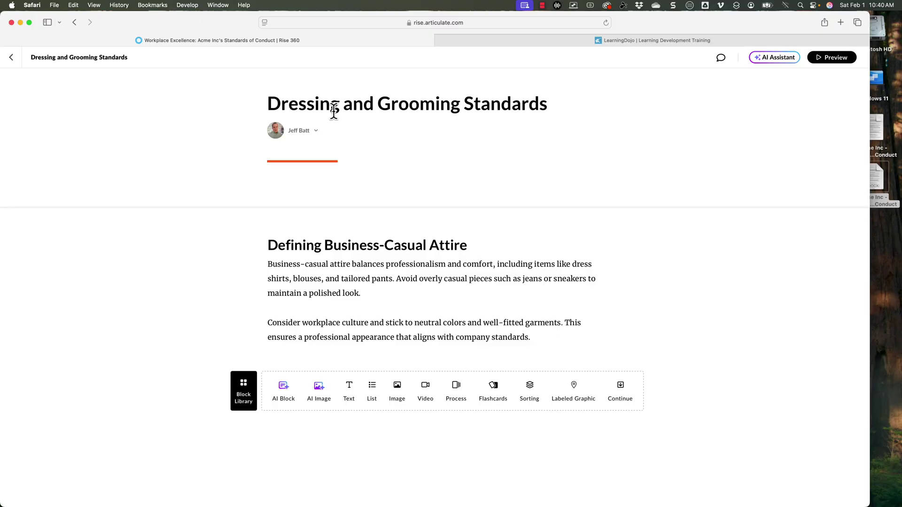
click(786, 61)
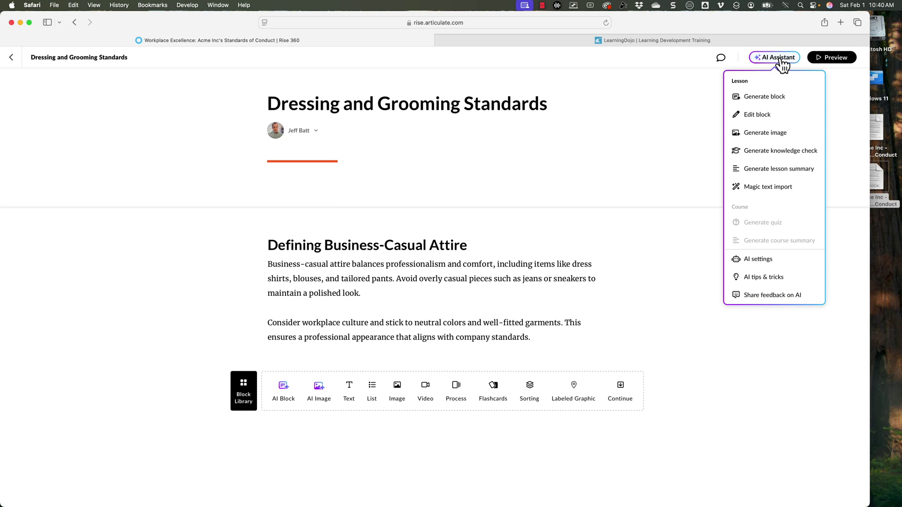
click(766, 260)
click(365, 161)
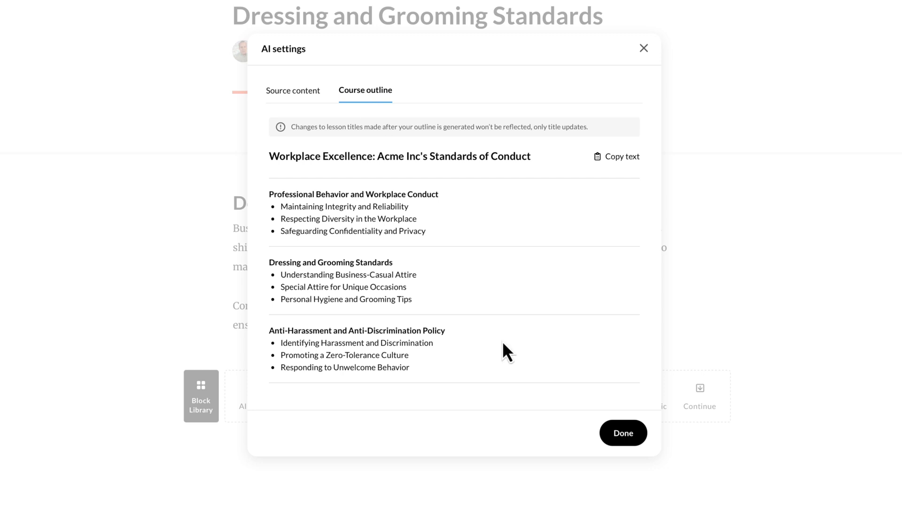
click(294, 93)
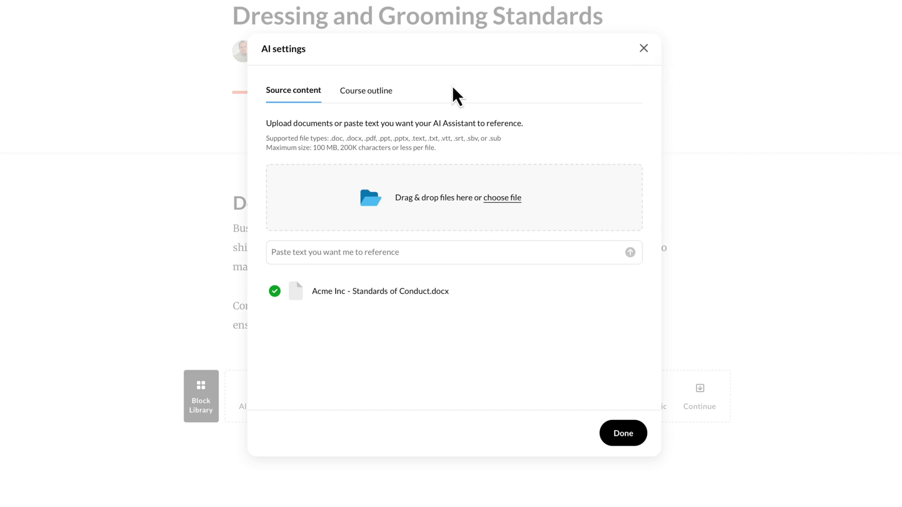
click(381, 94)
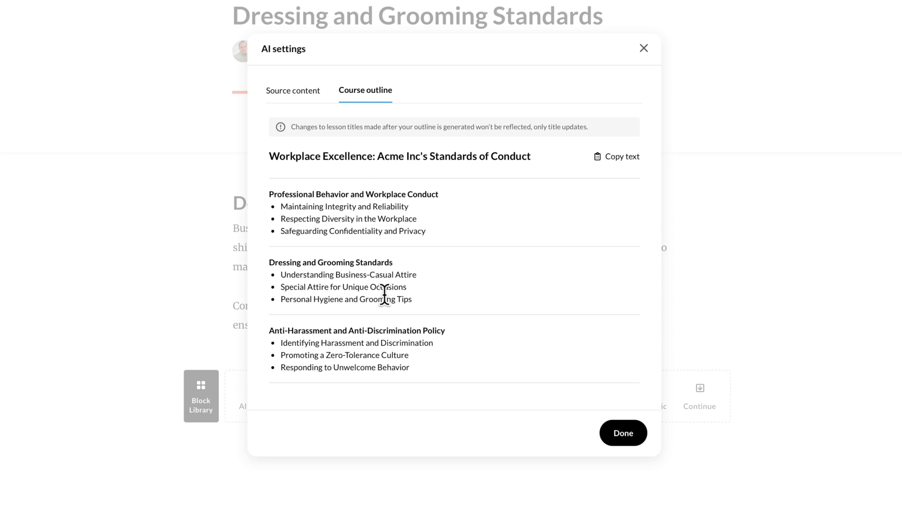
click(644, 48)
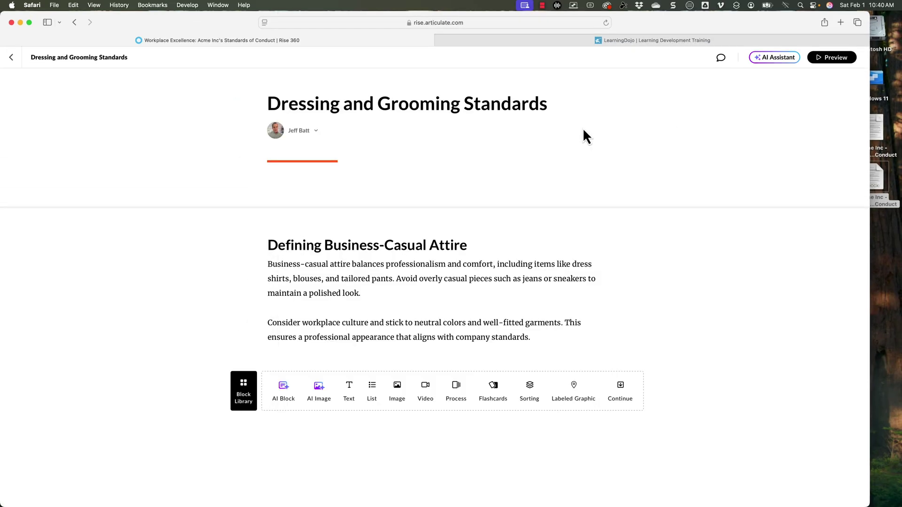